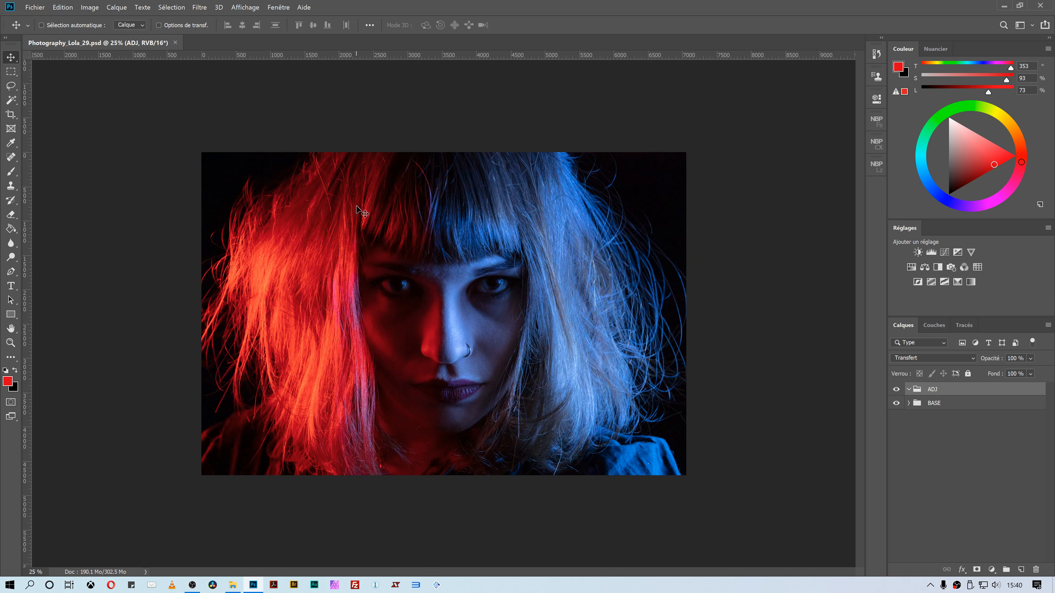
- Open the Color Range selection and preview the Tons clairs and Tons moyens presets on the portrait
left_click(170, 7)
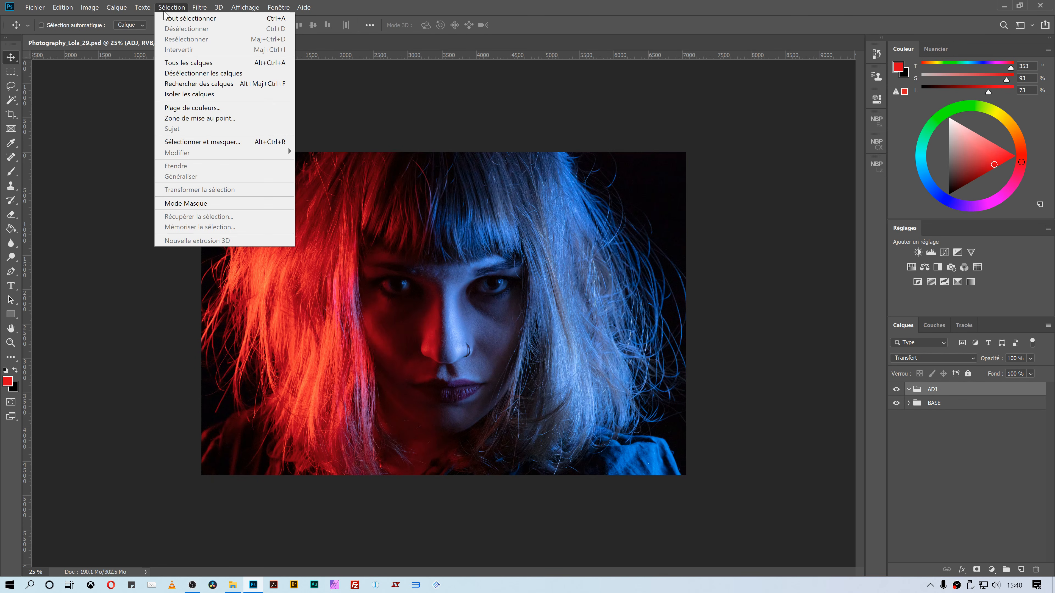
left_click(182, 107)
left_click_drag(489, 99, 680, 64)
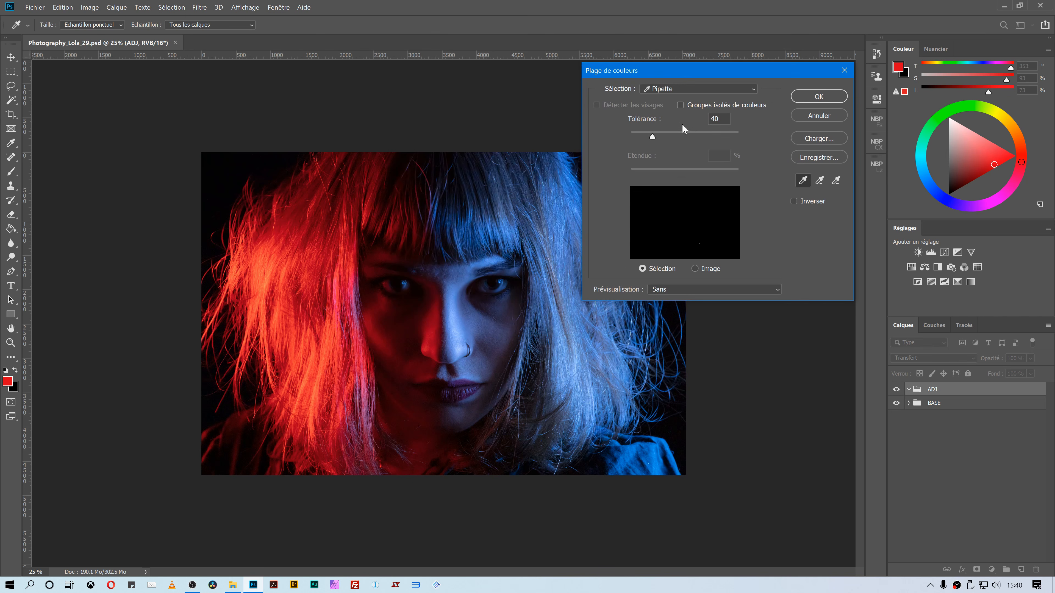
left_click(724, 89)
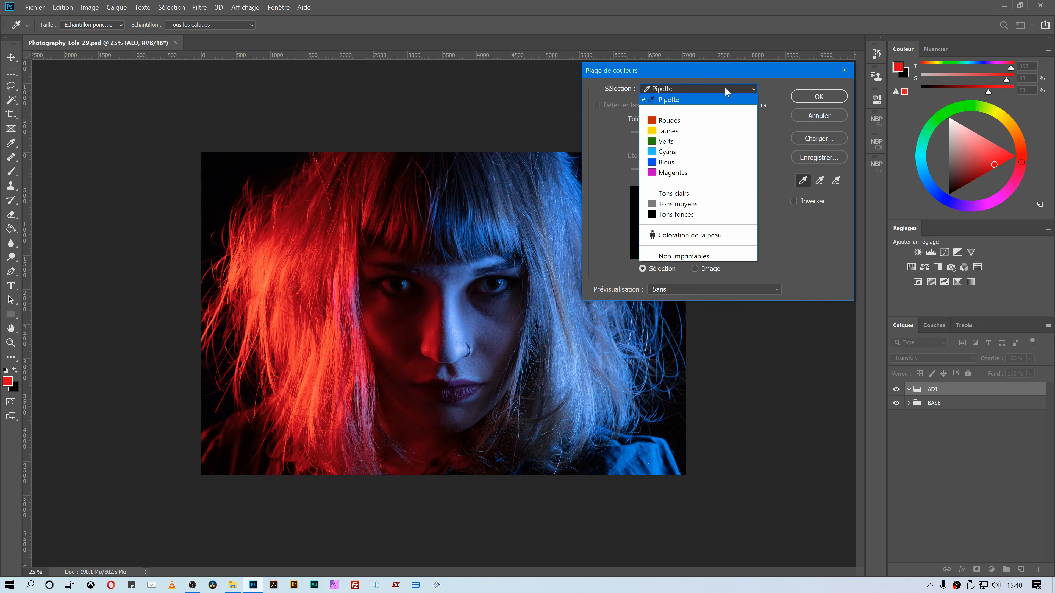
left_click(697, 194)
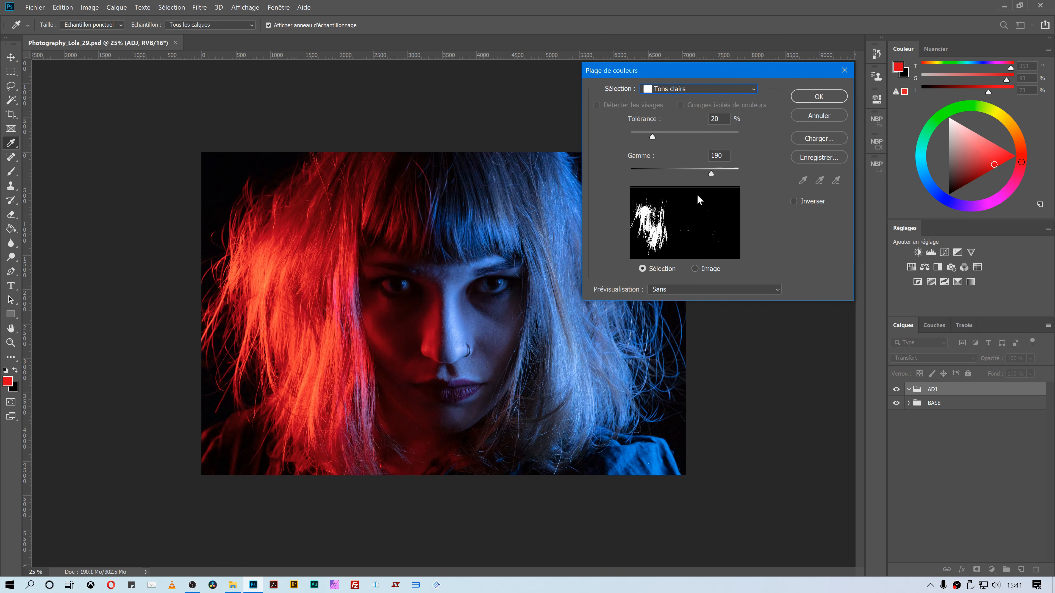
left_click(689, 87)
left_click(697, 204)
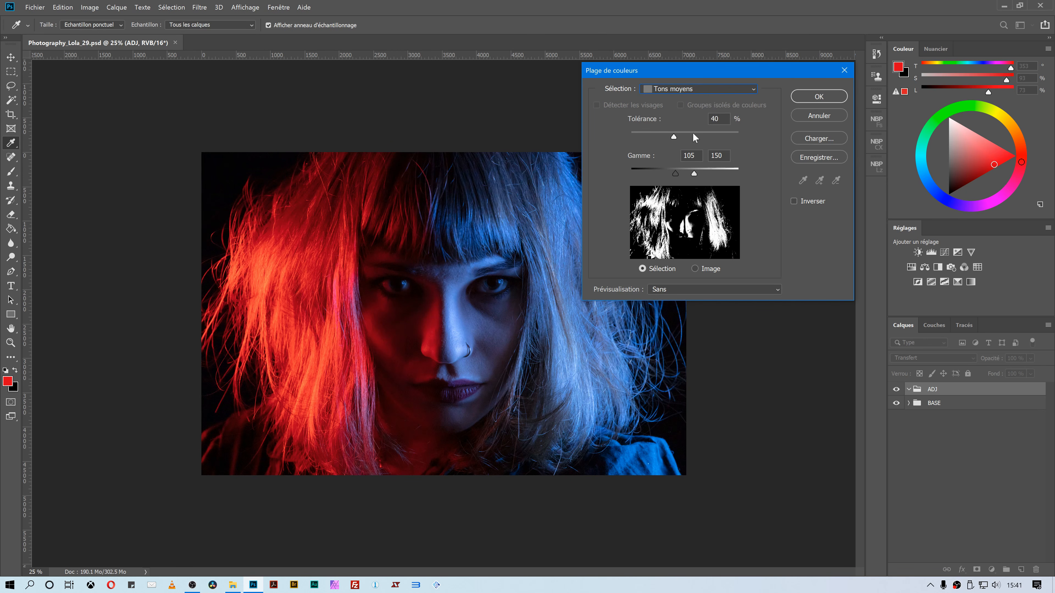
- Preview the Tons foncés preset in Color Range, trying its Gamme at 0 and settling on 98
left_click(690, 89)
left_click(697, 214)
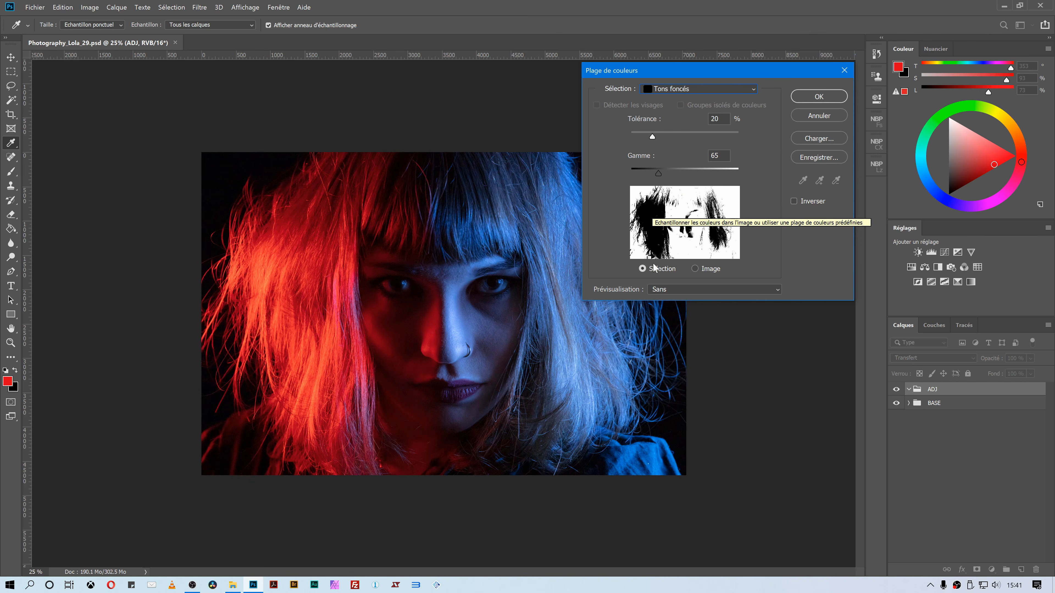
left_click_drag(658, 175, 617, 176)
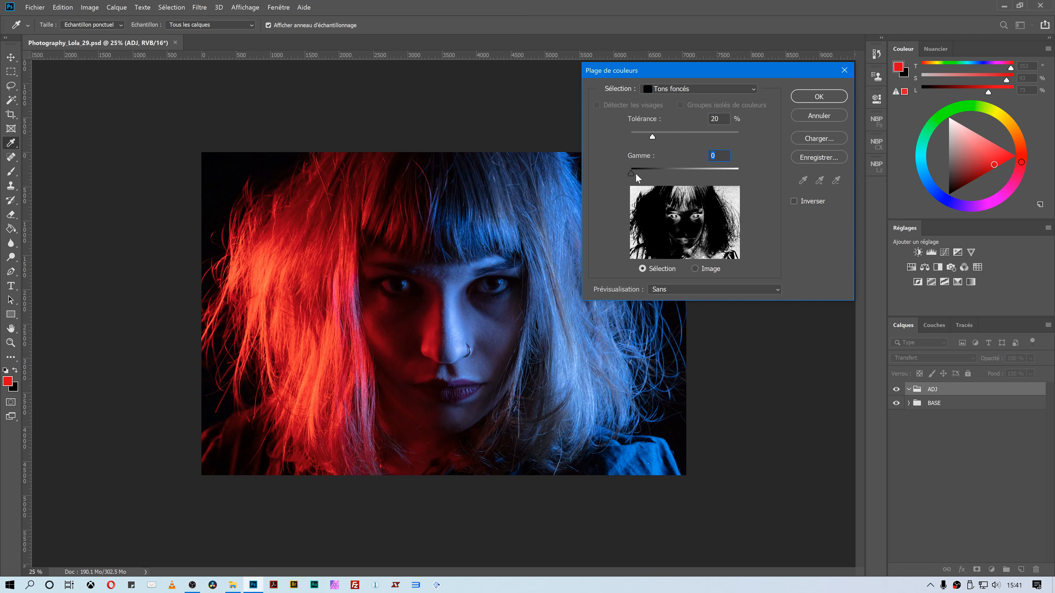
left_click_drag(632, 174, 672, 176)
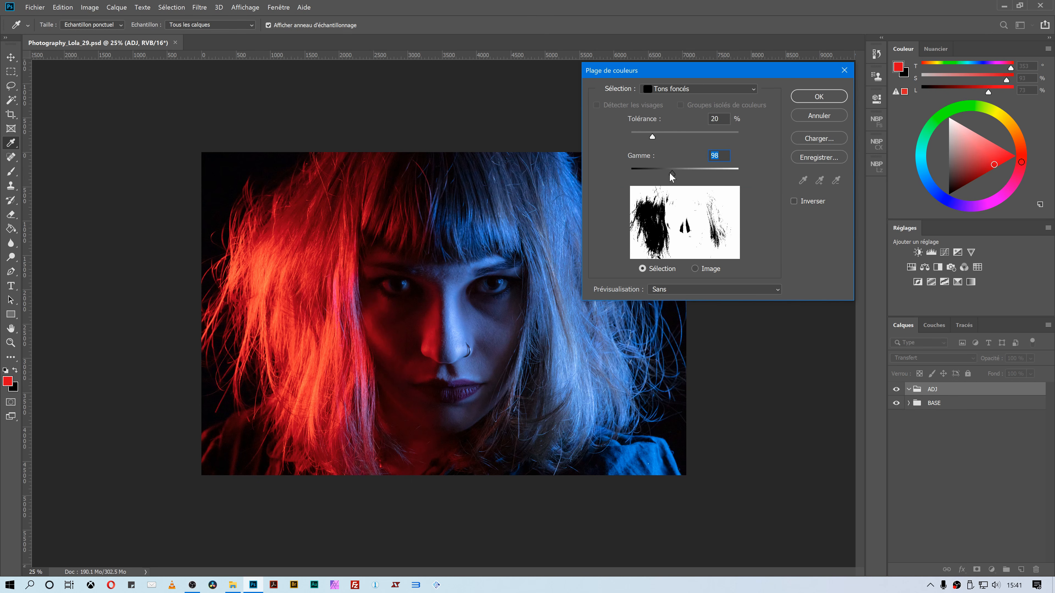
- Return Color Range to the Tons clairs preset and try several Gamme values, ending at 92
left_click(689, 89)
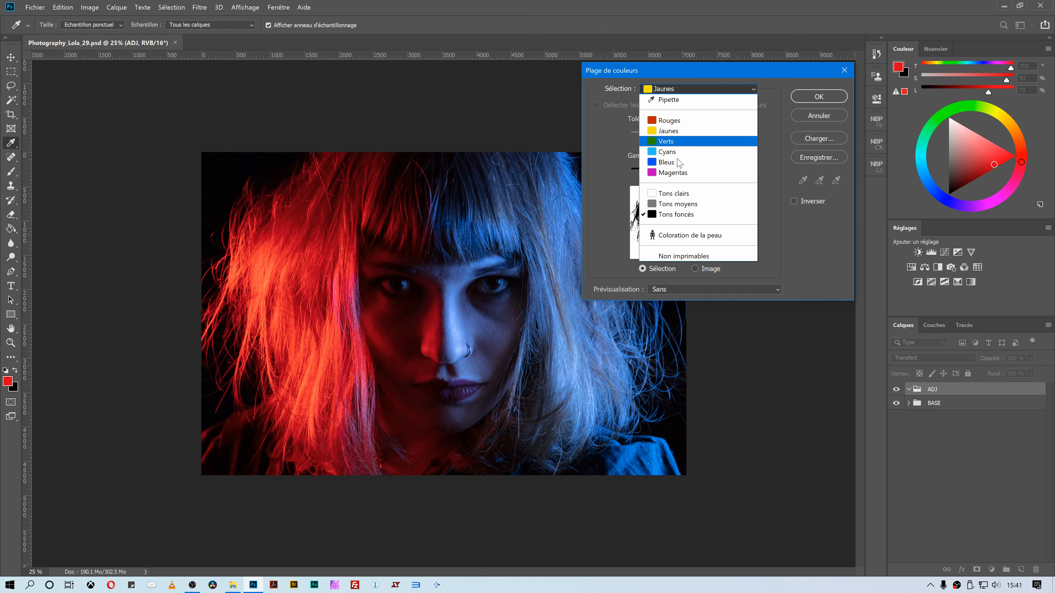
left_click(684, 194)
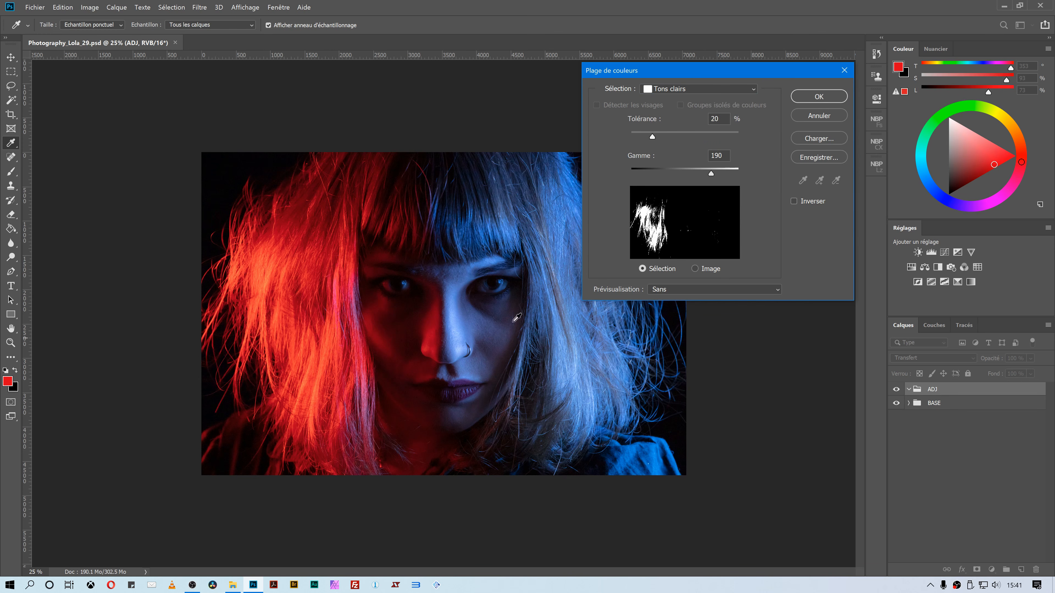
left_click_drag(711, 174, 667, 173)
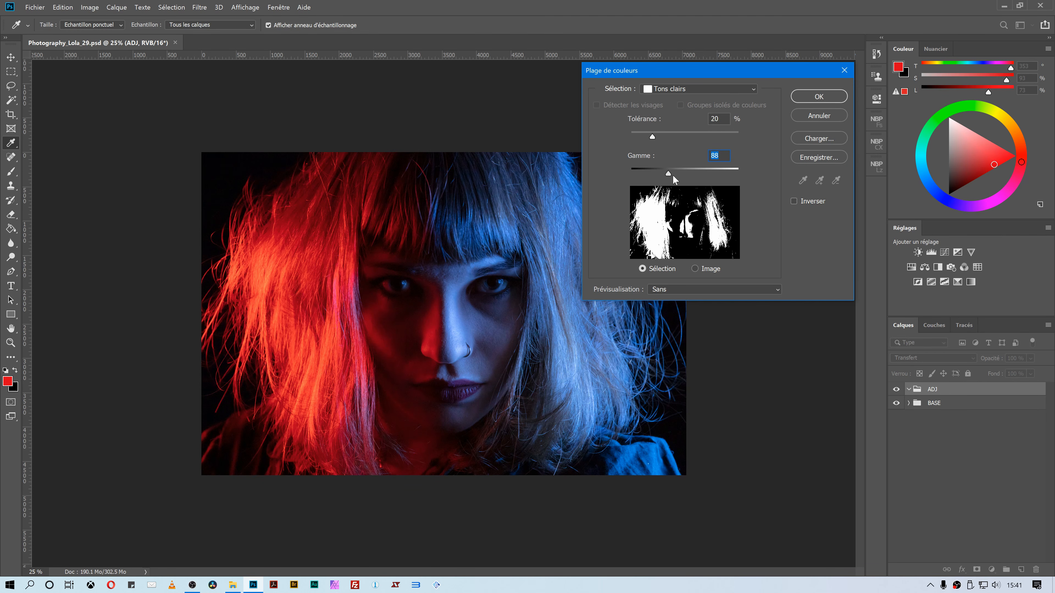
left_click_drag(672, 174, 664, 174)
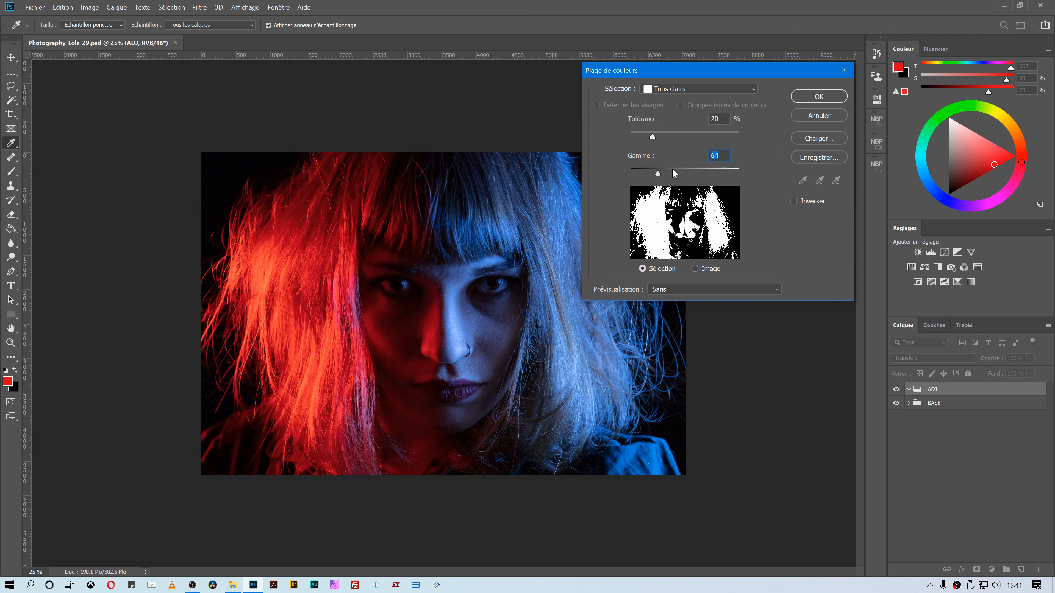
left_click_drag(663, 170, 610, 174)
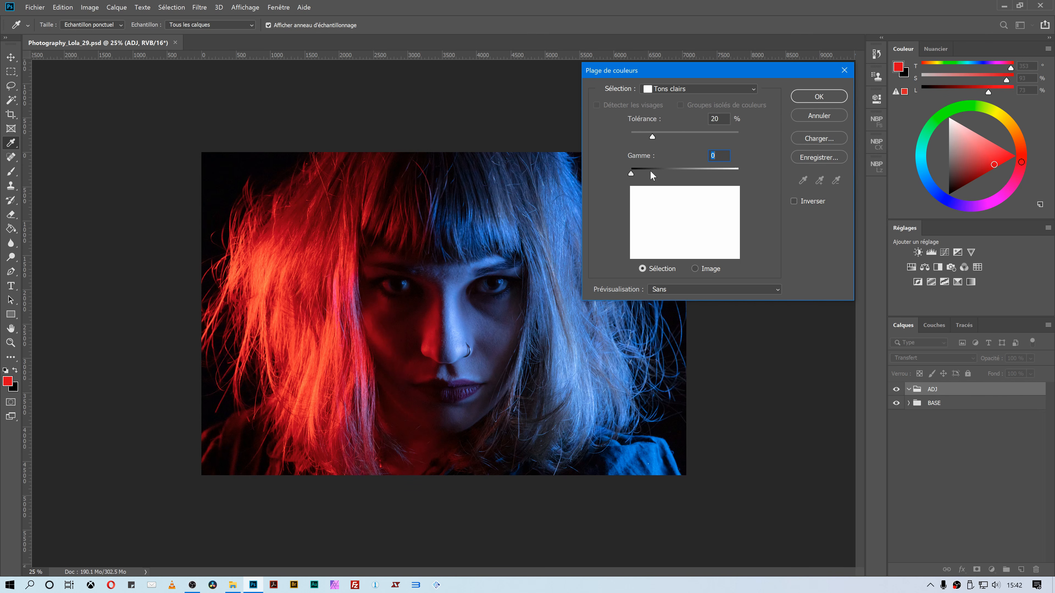
left_click_drag(650, 171, 670, 172)
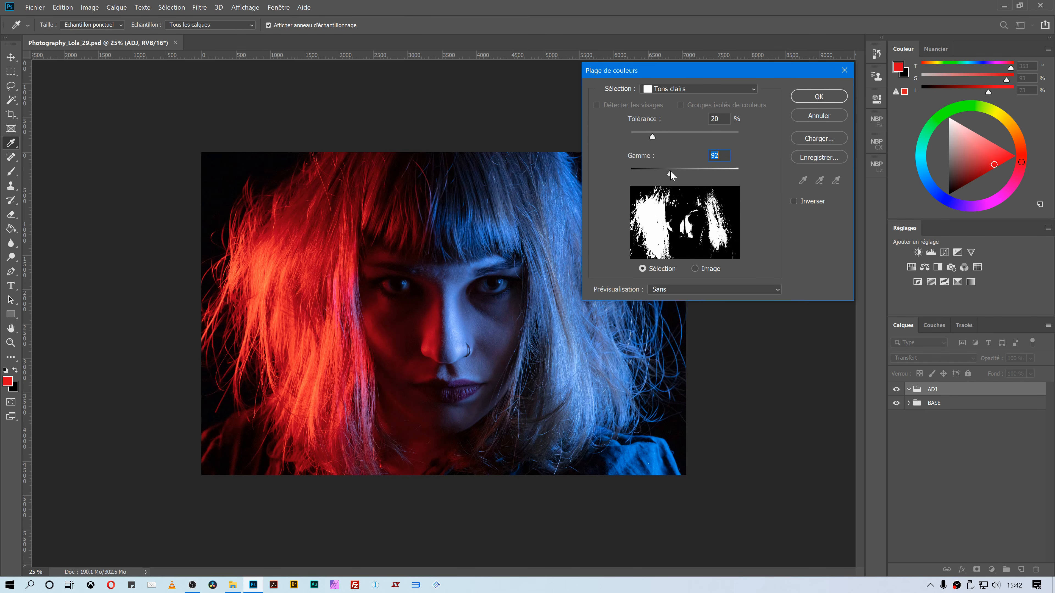
- Choose the Tons foncés preset, reduce its Gamme slightly and apply the shadow selection to the image
left_click(686, 91)
left_click(681, 218)
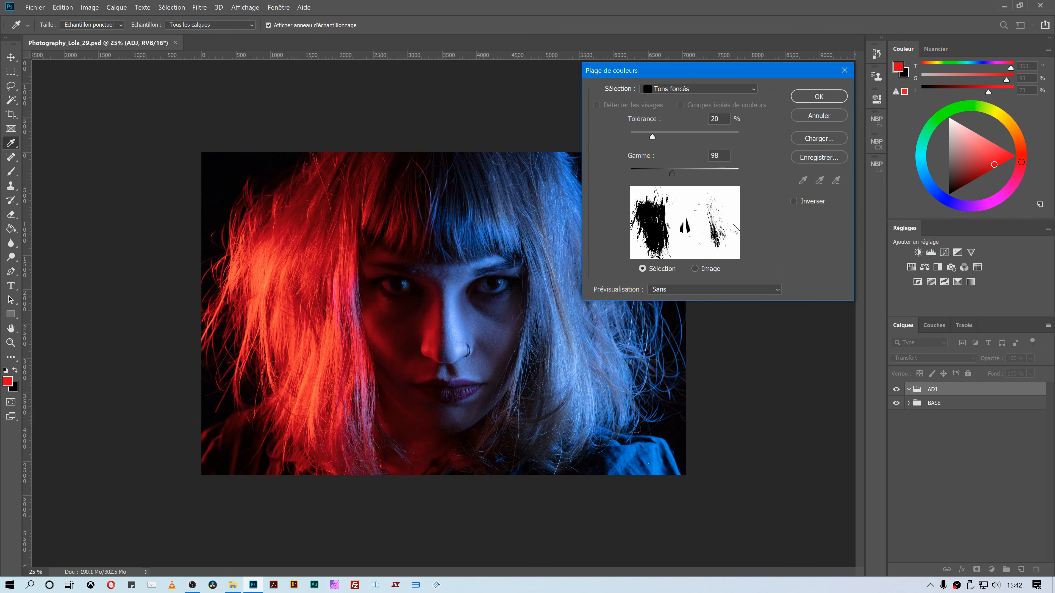
mouse_move(670, 172)
left_mouse_down()
mouse_move(645, 174)
mouse_move(678, 179)
mouse_move(664, 179)
left_mouse_up()
left_click(818, 97)
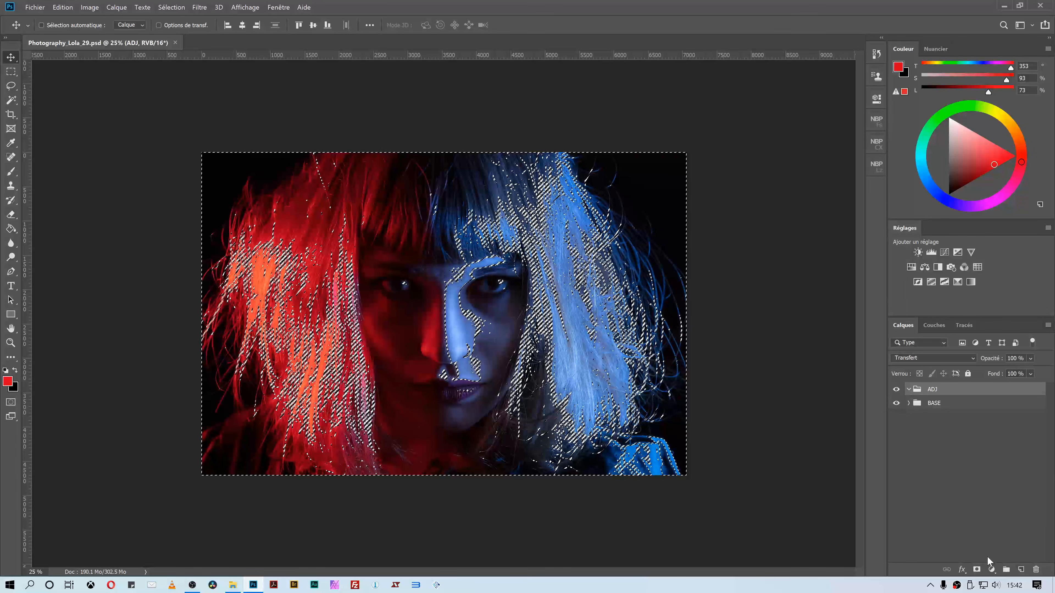
- Try a Curves adjustment layer masked by the shadow selection, with a point at input 36 and output 40, and delete it
left_click(991, 569)
left_click(961, 427)
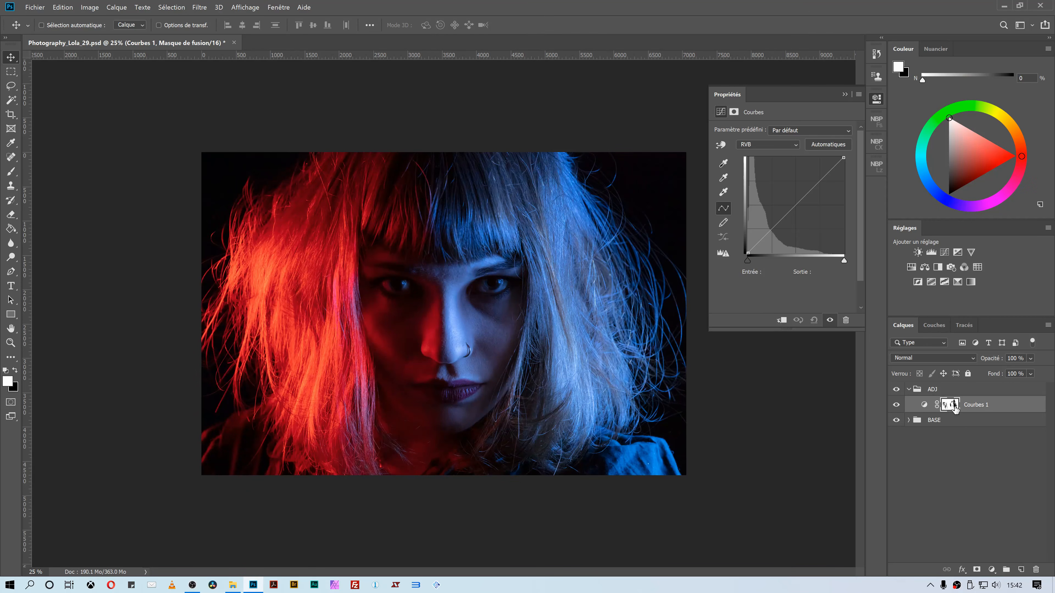
mouse_move(768, 232)
left_mouse_down()
mouse_move(766, 200)
mouse_move(761, 238)
left_mouse_up()
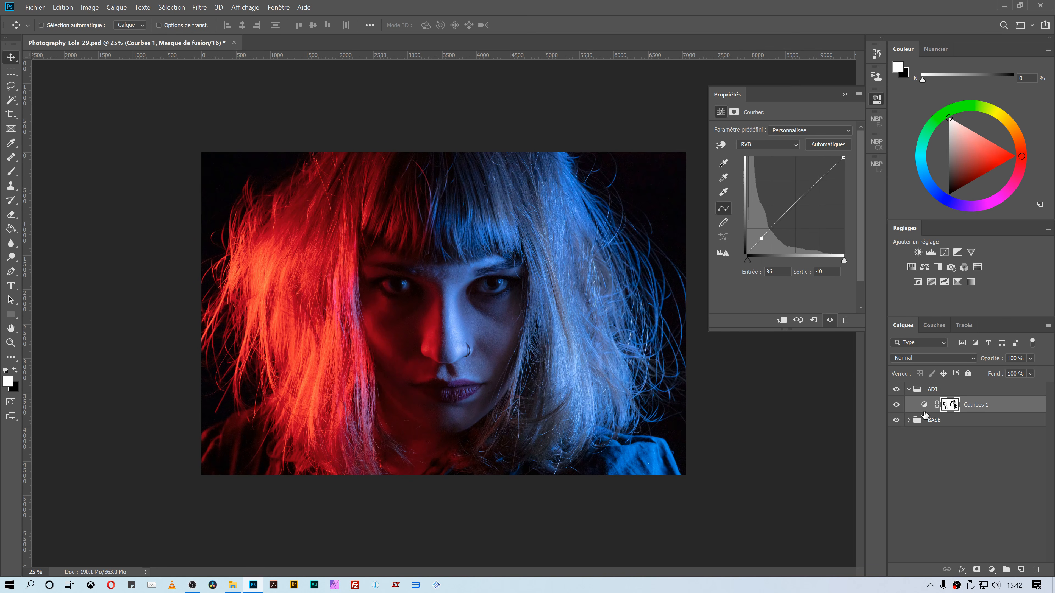
left_click_drag(923, 405, 1036, 570)
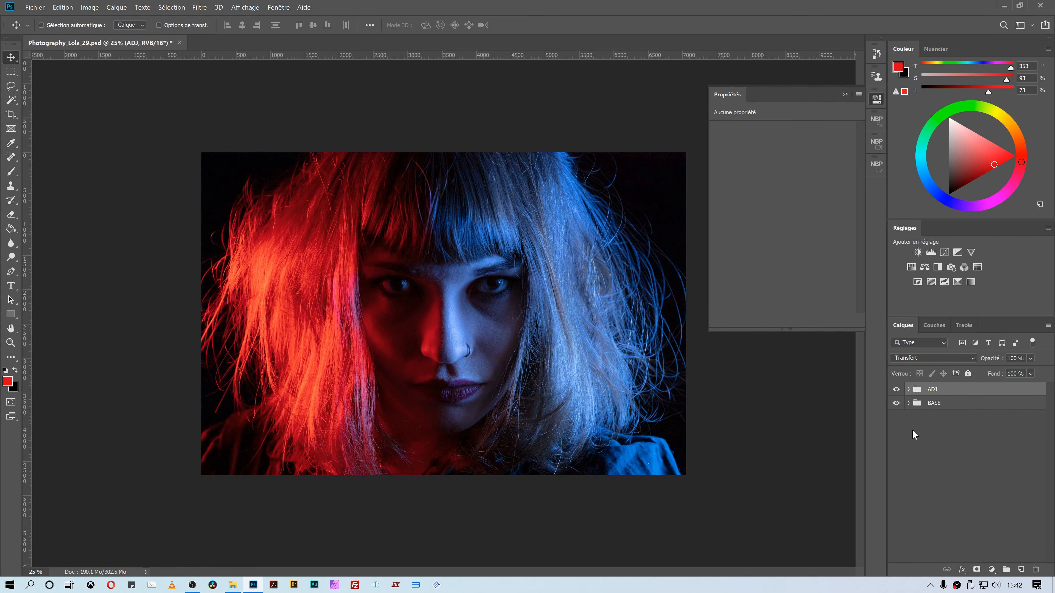
- Load the composite RVB luminosity as a selection and add a new alpha channel
left_click(933, 326)
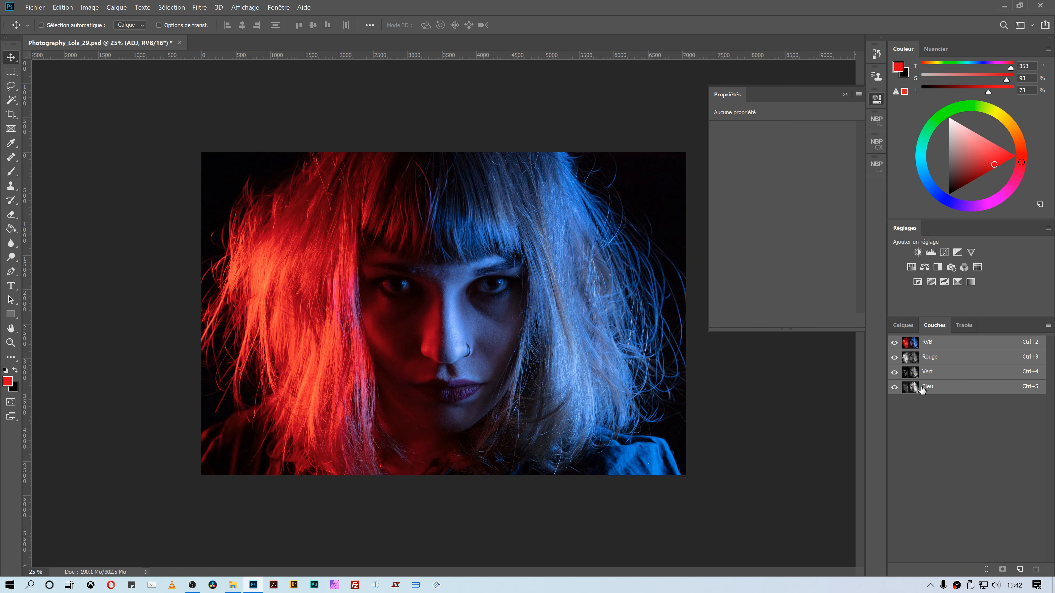
key("ctrl+alt+2")
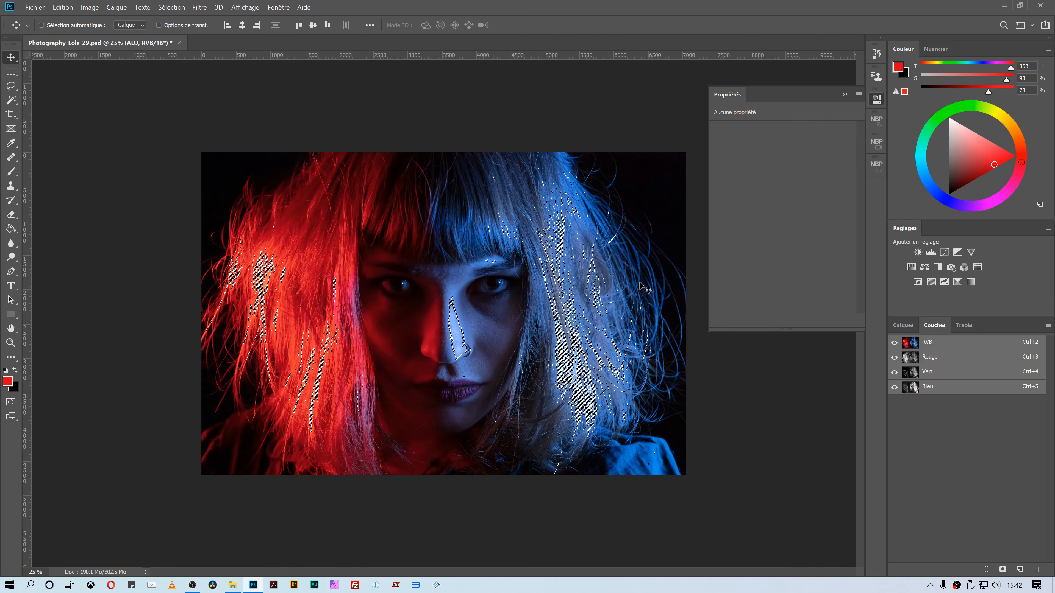
left_click(1019, 568)
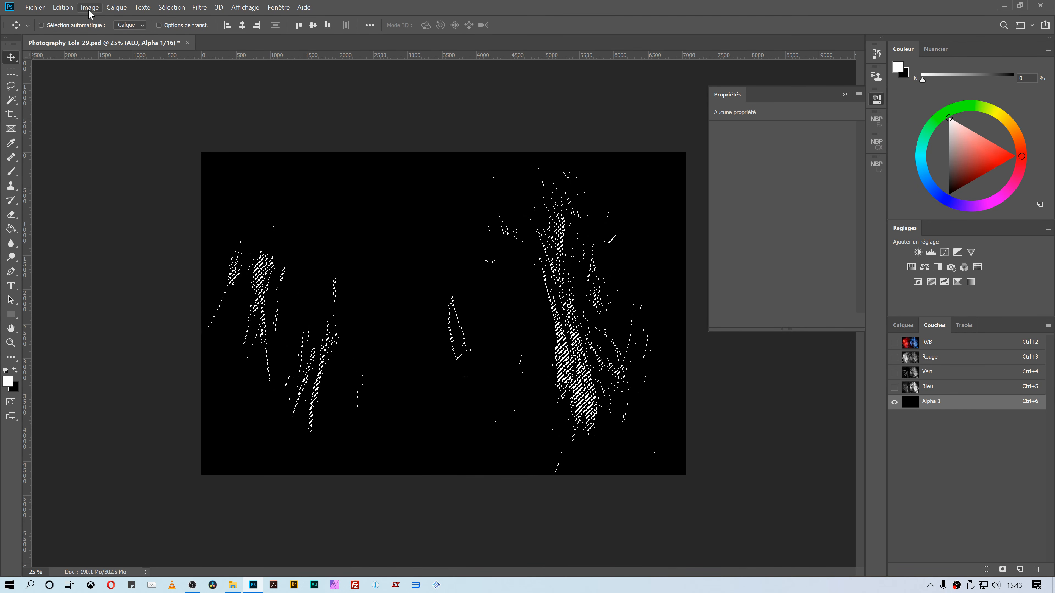
- Fill the luminosity selection with white in the new alpha channel and deselect
left_click(62, 7)
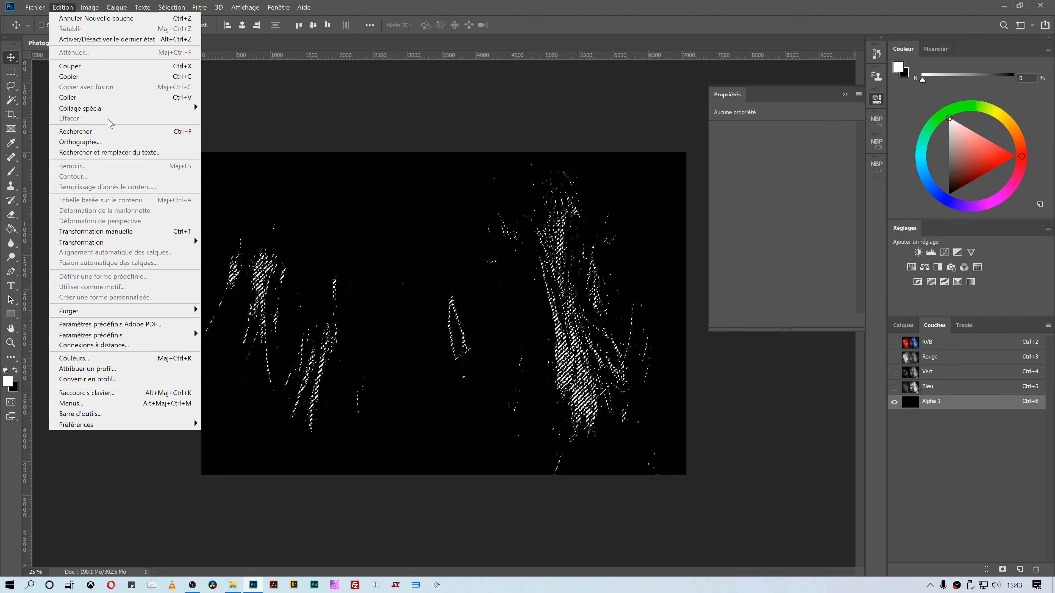
left_click(919, 402)
double_click(918, 402)
left_click(594, 172)
key("g")
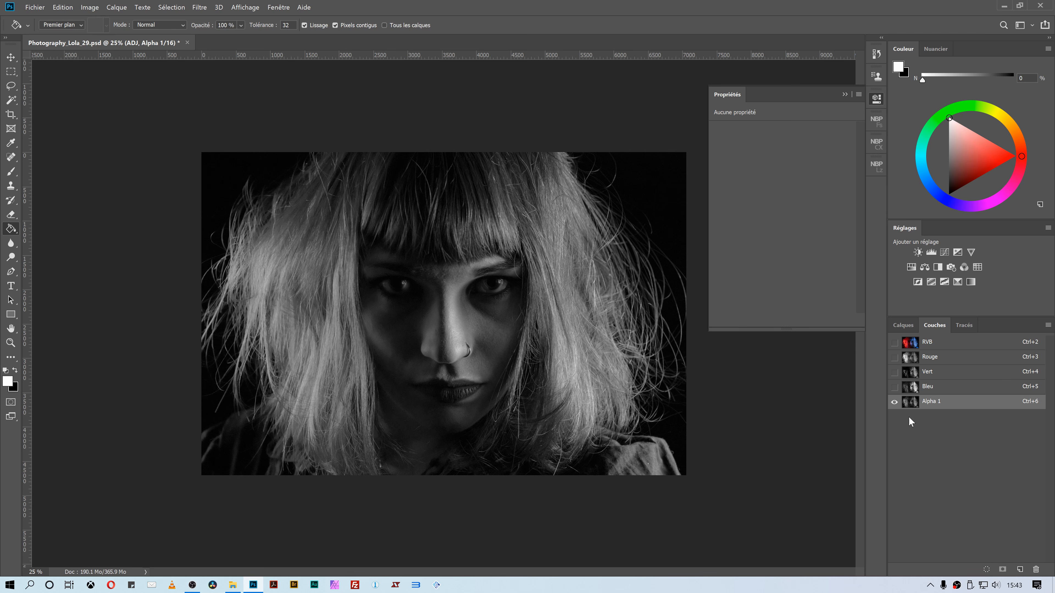
- Rename the filled alpha channel as Hautes lumières
double_click(930, 404)
type("Hautes lumières")
key("Return")
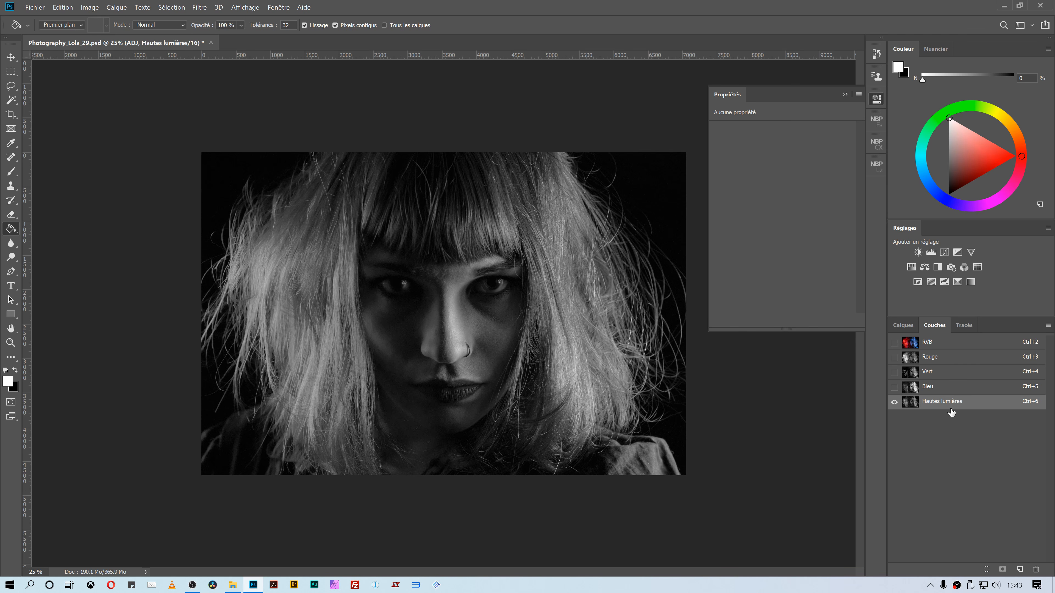
- Duplicate the Hautes lumières channel, invert the copy and rename it as Ombres
left_click_drag(952, 413, 1017, 567)
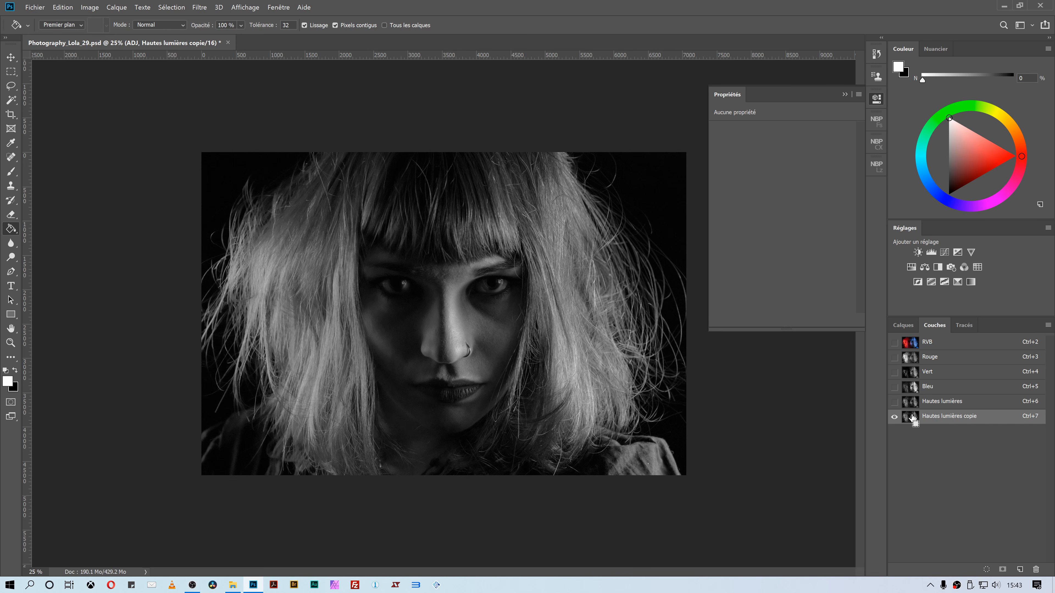
key("ctrl+i")
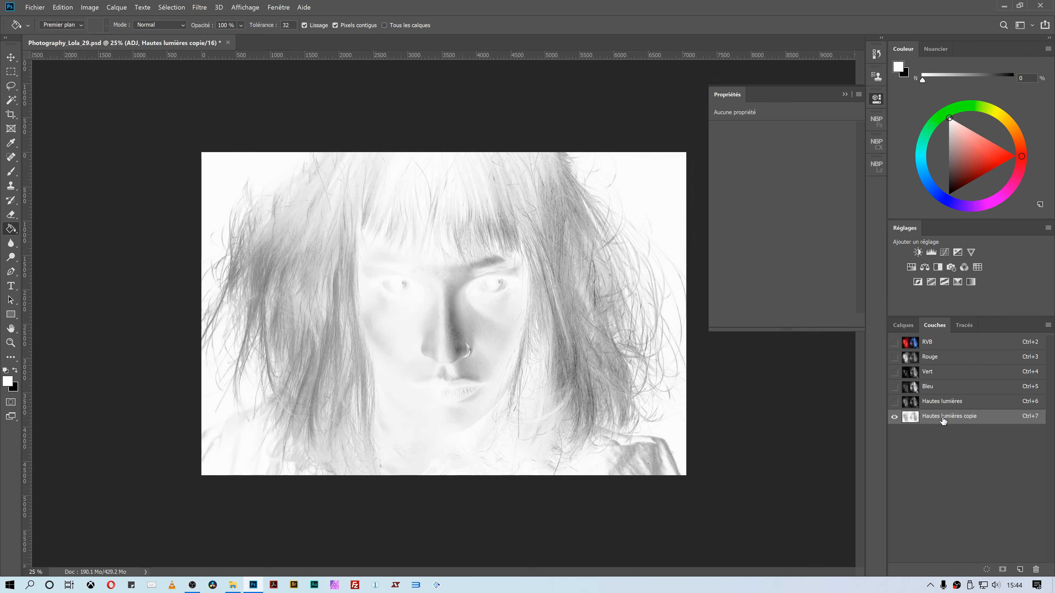
type("Ombres")
key("Return")
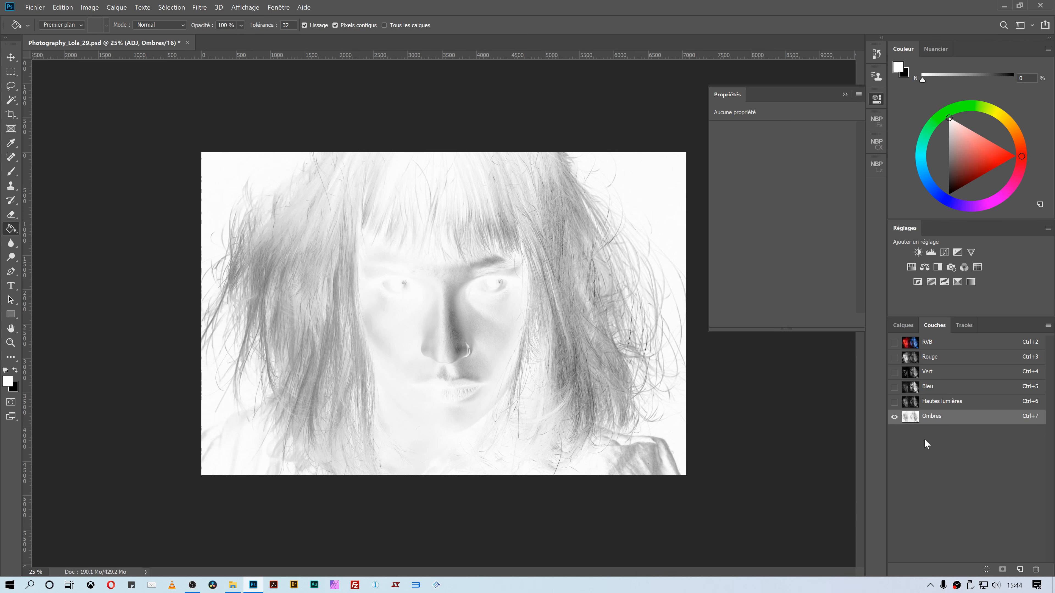
- Select the intersection of the Hautes lumières and Ombres channels and fill it with white in a new alpha channel
left_click(913, 406, "ctrl")
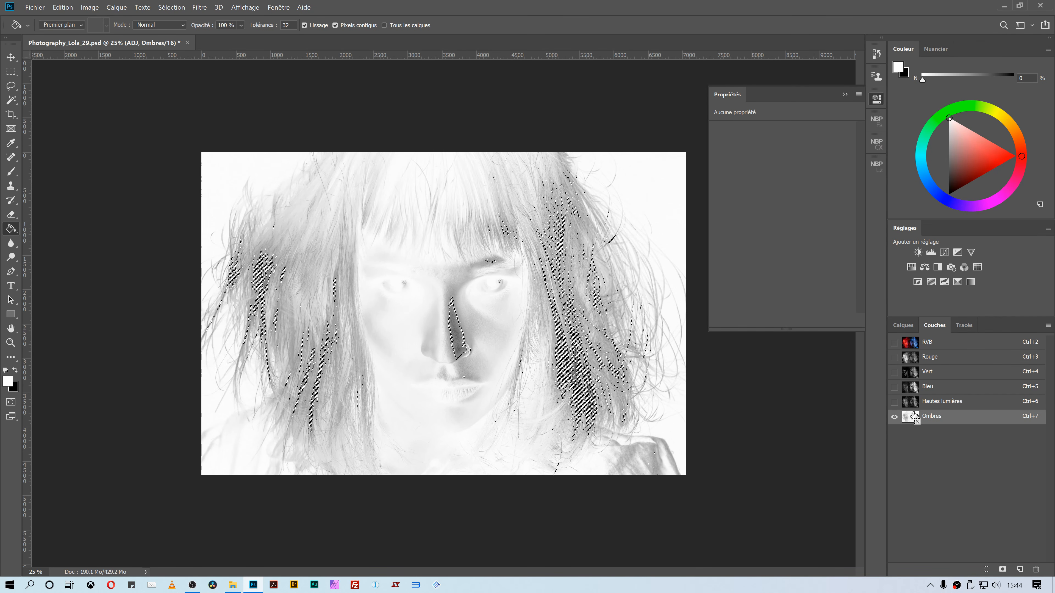
left_click(913, 416, "ctrl+alt+shift")
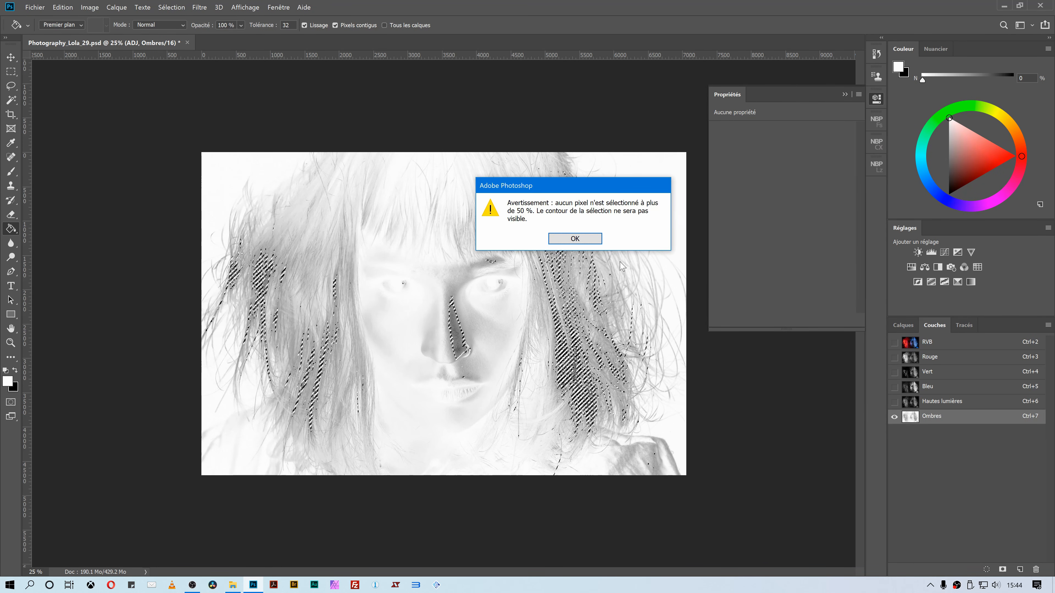
left_click(581, 240)
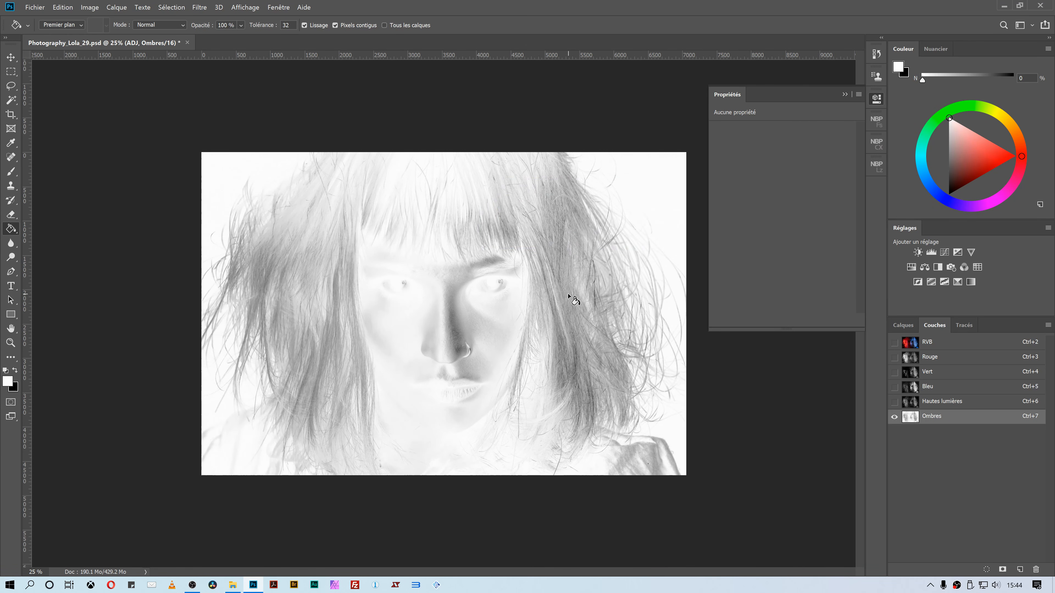
left_click(1020, 569)
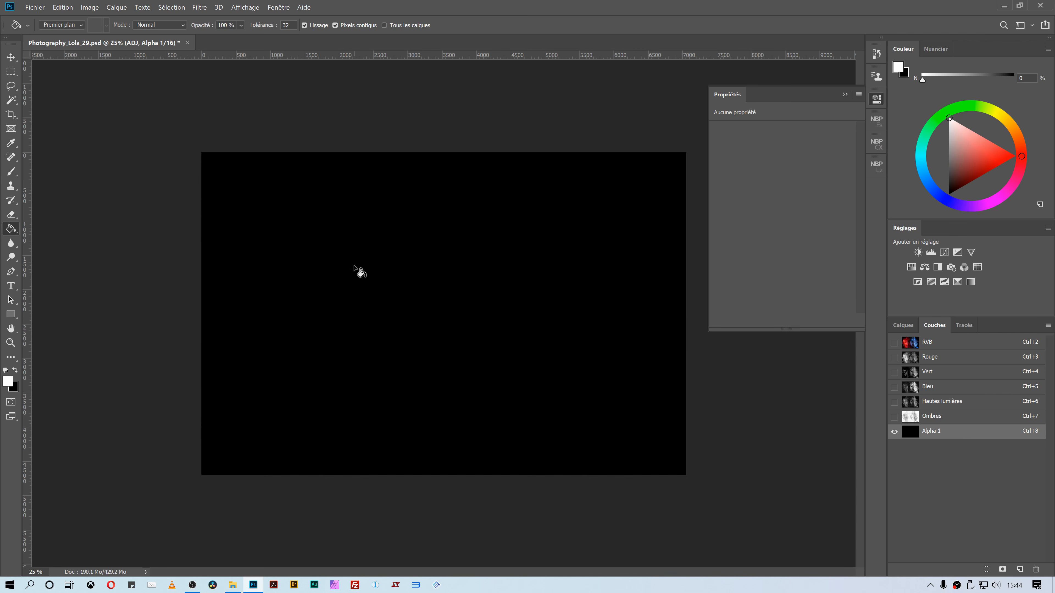
key("ctrl+v")
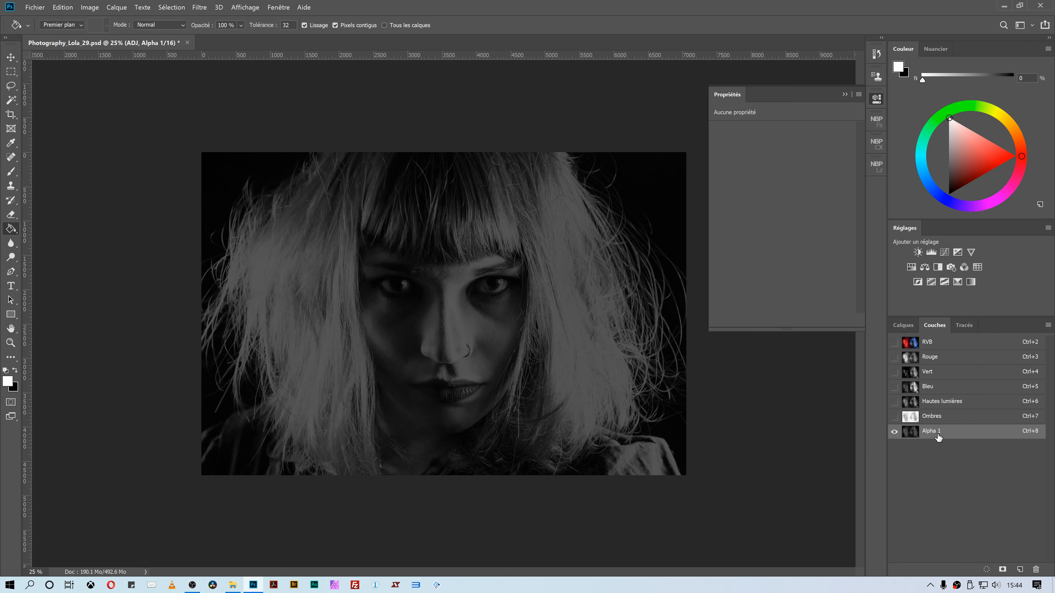
- Rename the new intersection channel as Tons moyens and place it between Hautes lumières and Ombres
double_click(951, 438)
type("Tons moyens")
key("Return")
left_click_drag(952, 441, 912, 420)
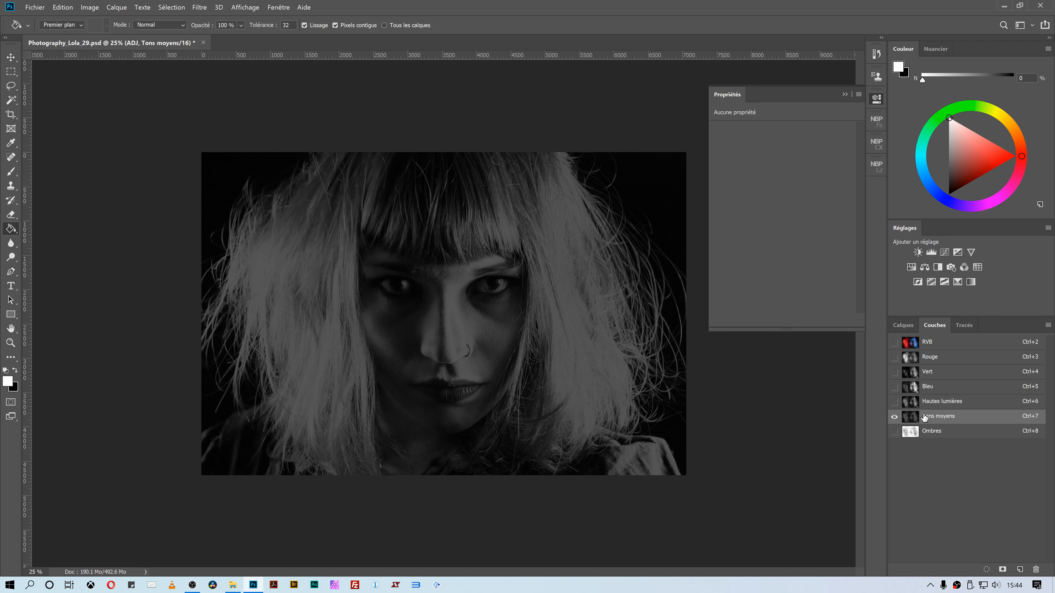
- Toggle the visibility of the Hautes lumières and Tons moyens channels to compare their brightness
left_click(894, 402)
left_click(894, 417)
left_click(894, 402)
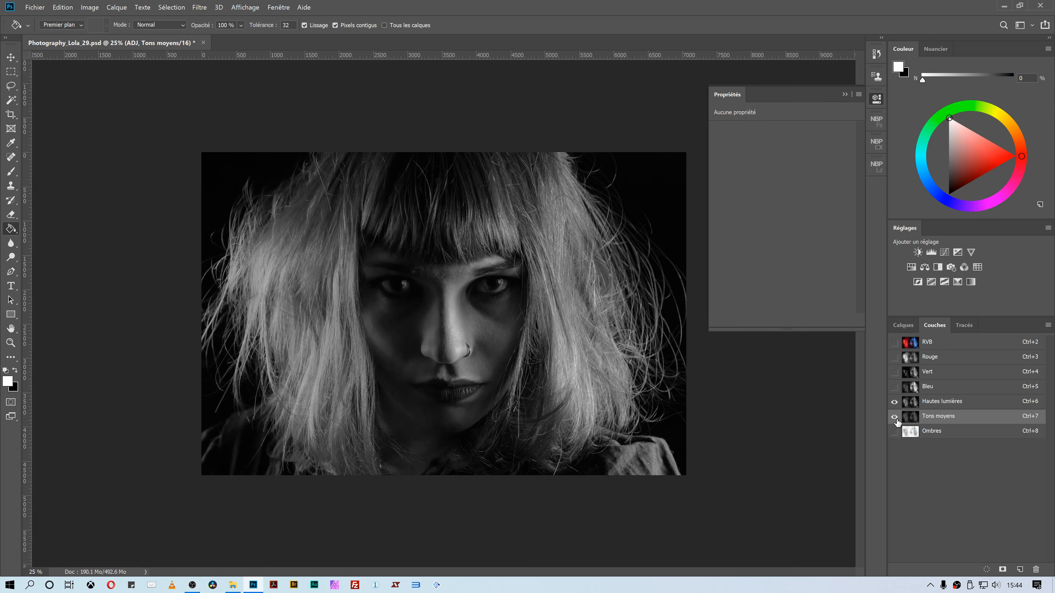
- Display the Ombres channel on its own to examine the shadow mask
left_click(895, 431)
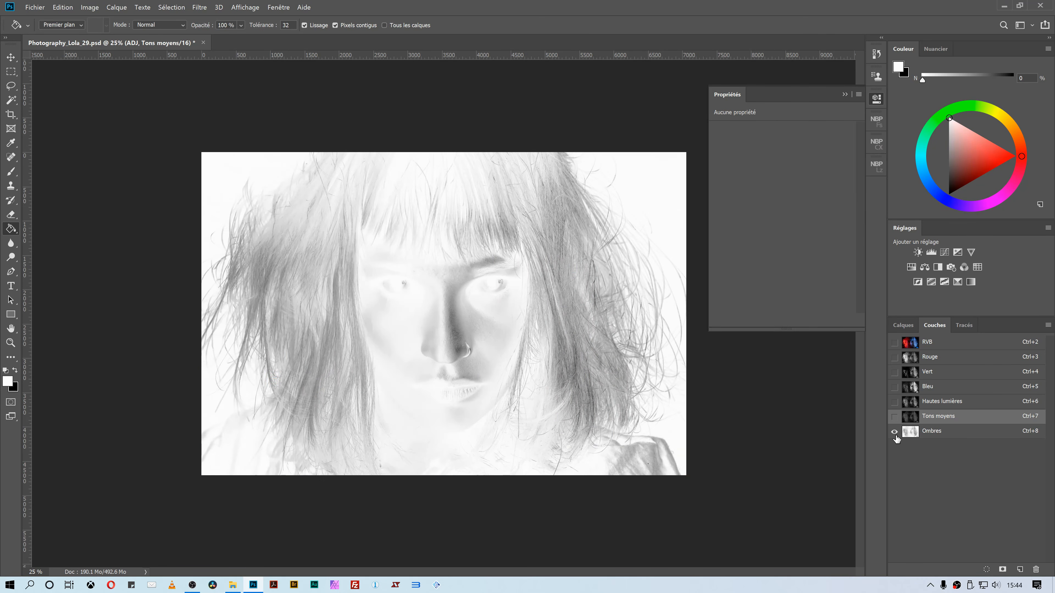
left_click(912, 433)
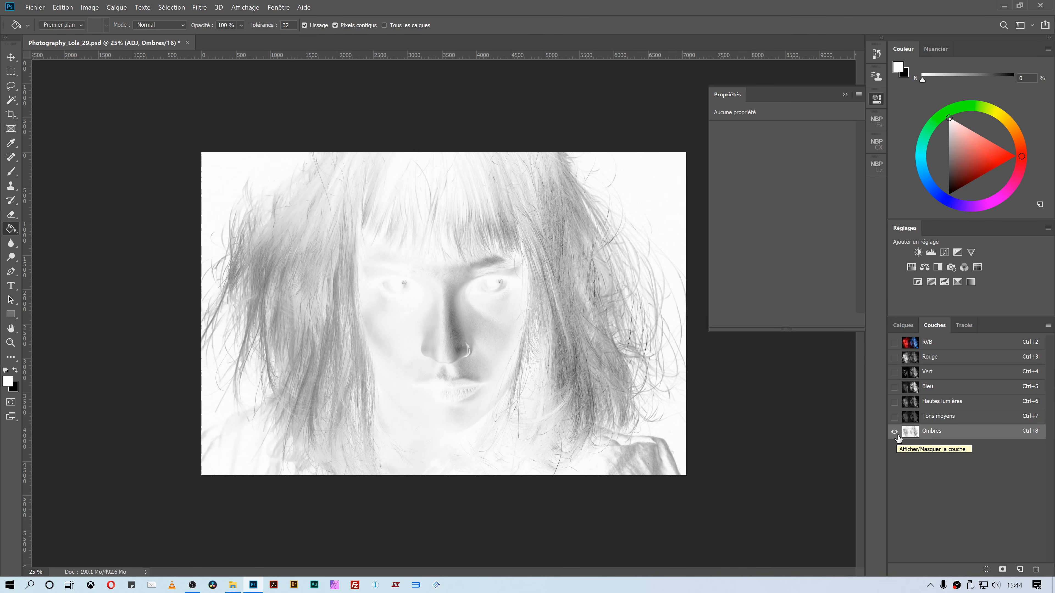
- Intersect the Hautes lumières channel with itself, fill the selection with white in a new alpha channel, and place it below Hautes lumières
key("ctrl+6")
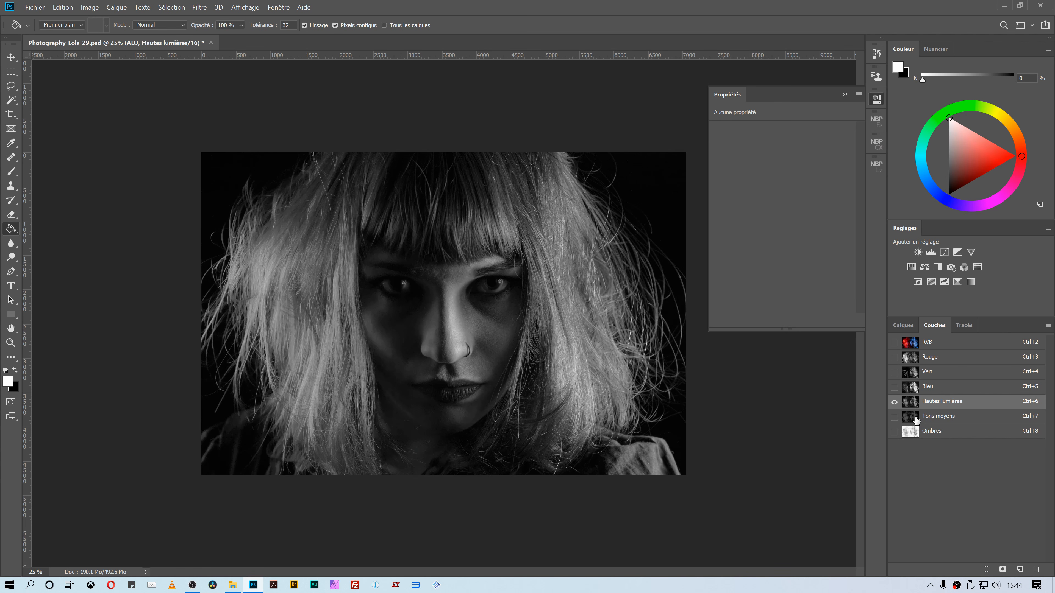
left_click_drag(916, 420, 914, 406)
left_click(913, 403, "ctrl")
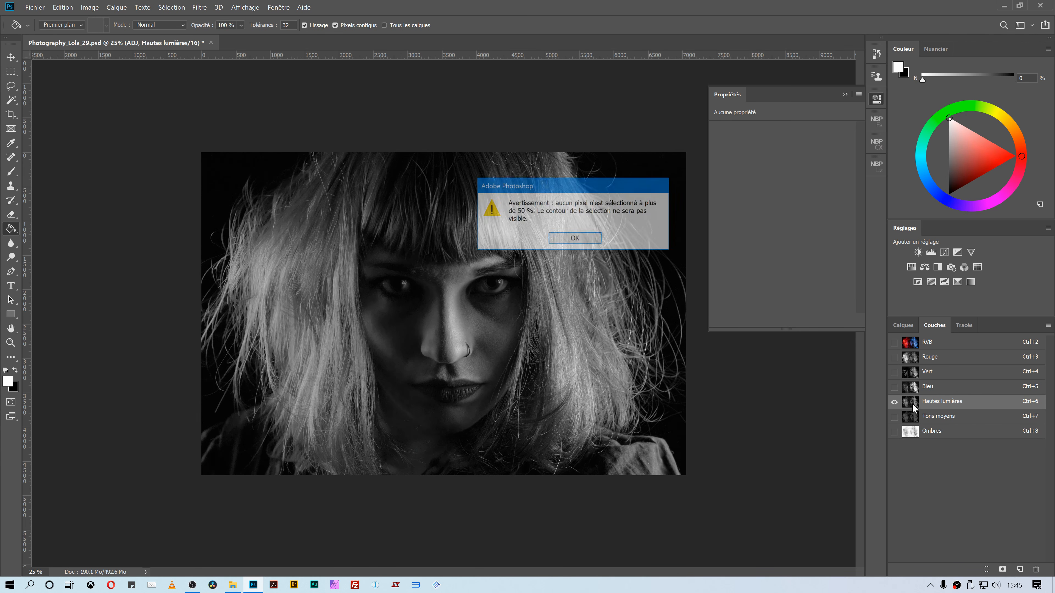
key("Return")
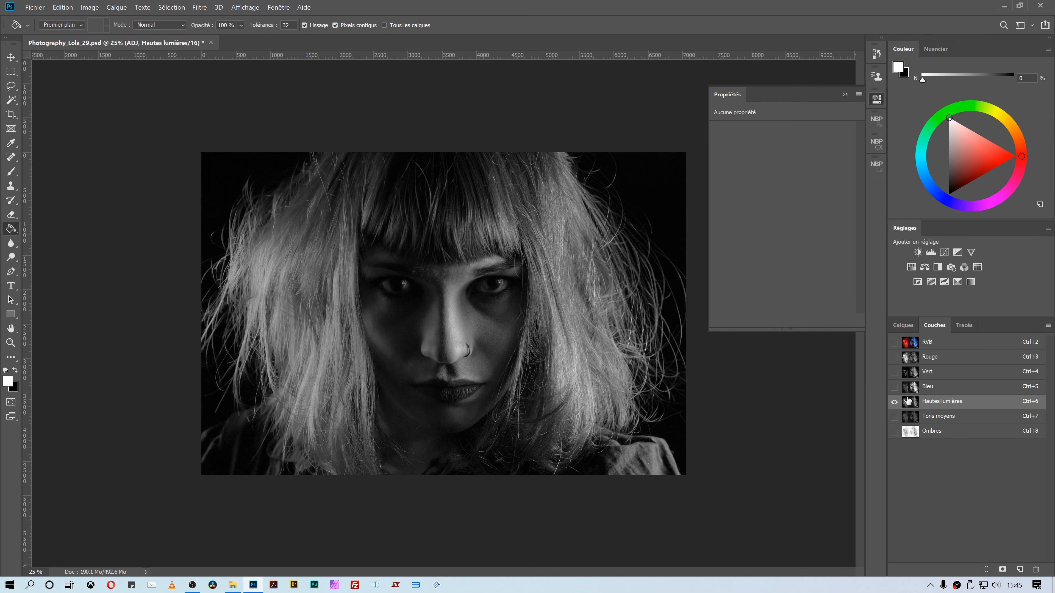
left_click(1019, 569)
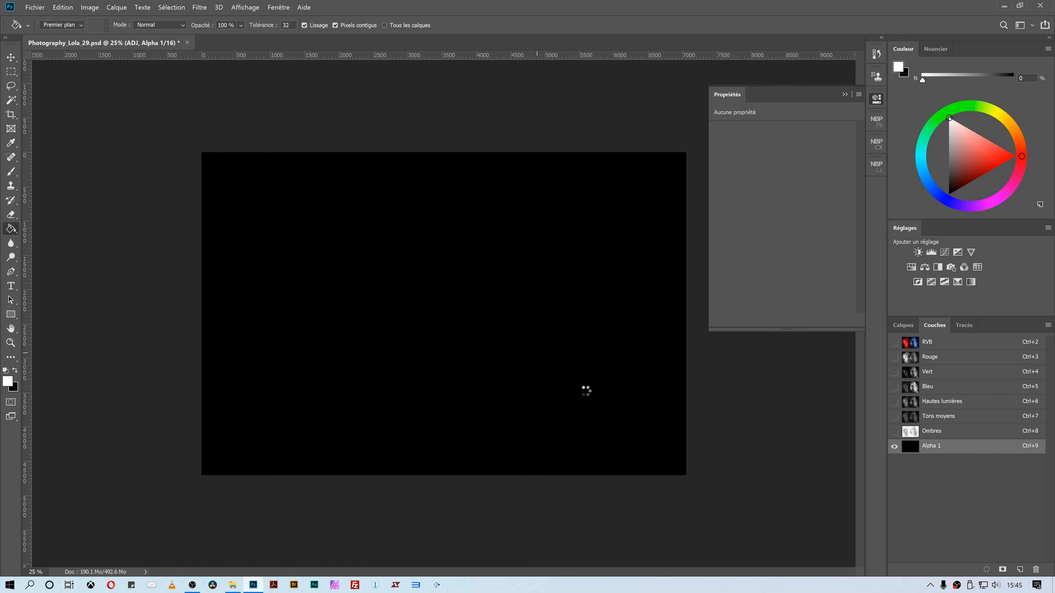
left_click(587, 394)
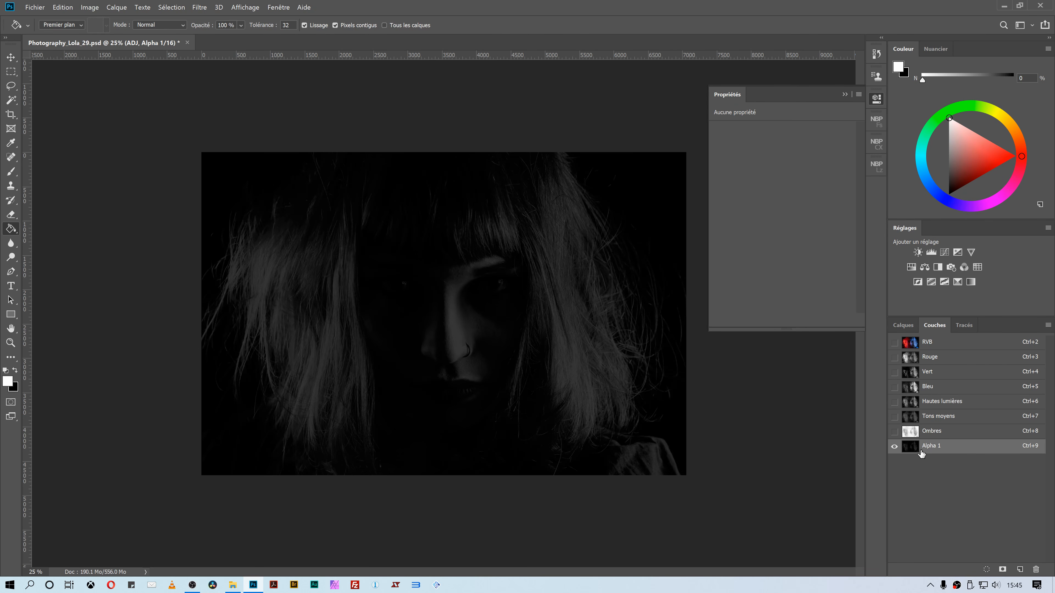
left_click_drag(919, 452, 927, 409)
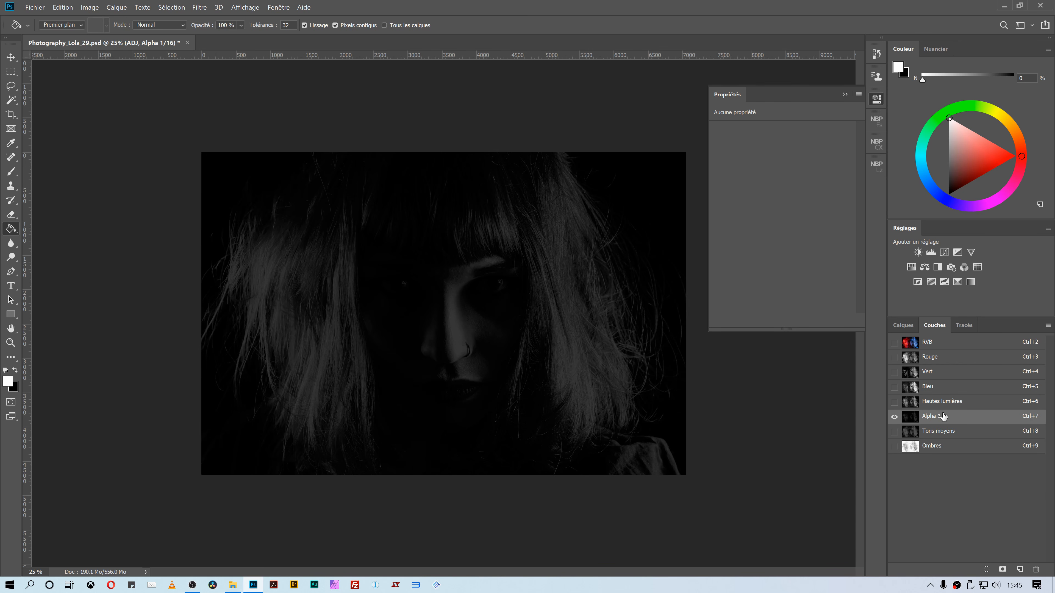
- Try to build a narrower shadow mask by intersecting with the Ombres channel and saving the selection as a new alpha channel
left_click_drag(912, 450, 912, 449)
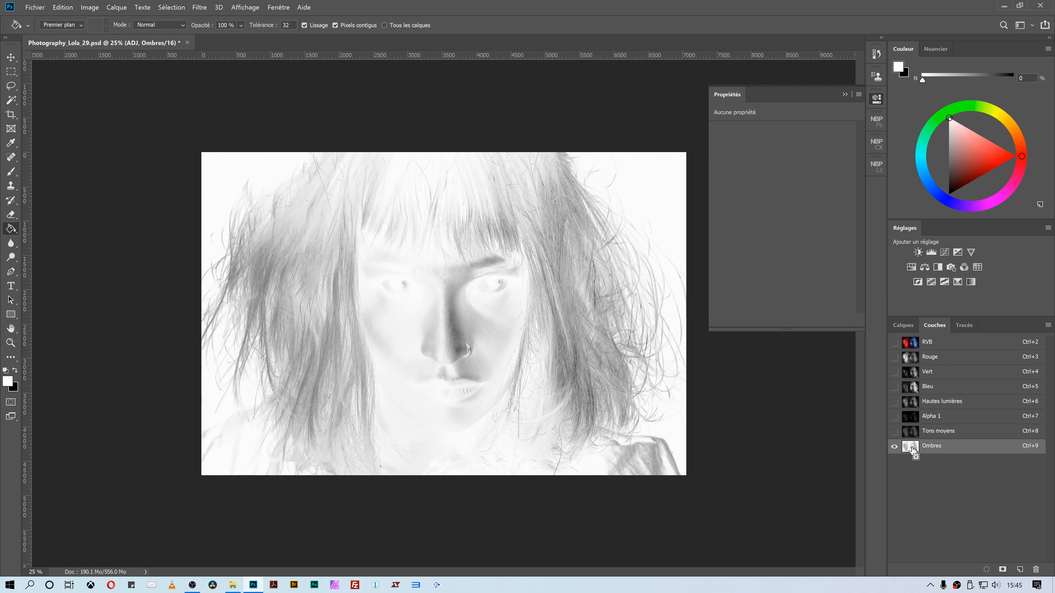
left_click(920, 450, "ctrl")
left_click(583, 236)
left_click(1002, 569)
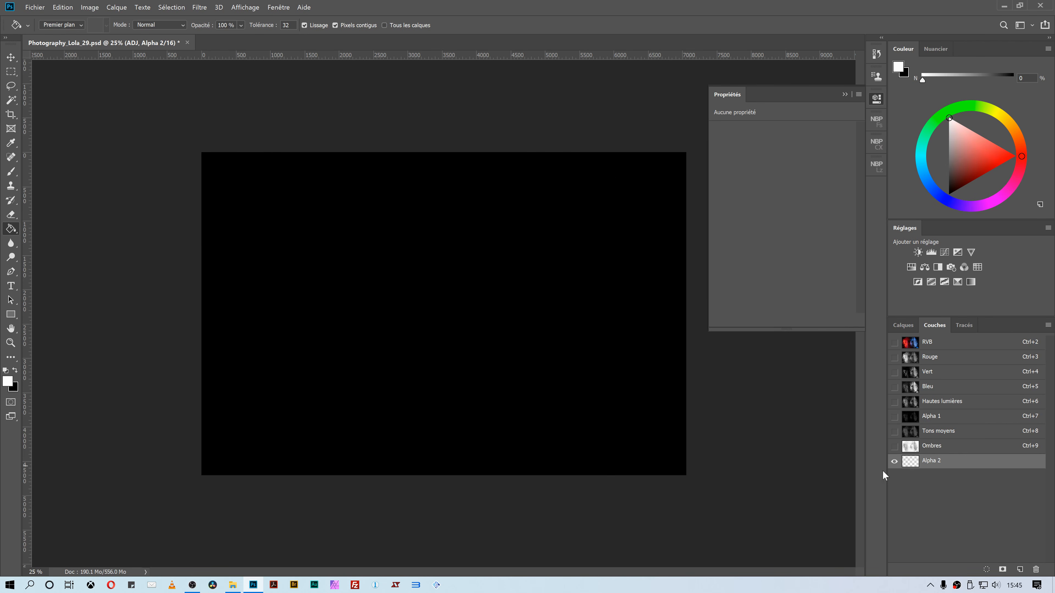
- Rename the new shadow alpha channel as Ombres 2
double_click(932, 461)
type("Ombr'es2")
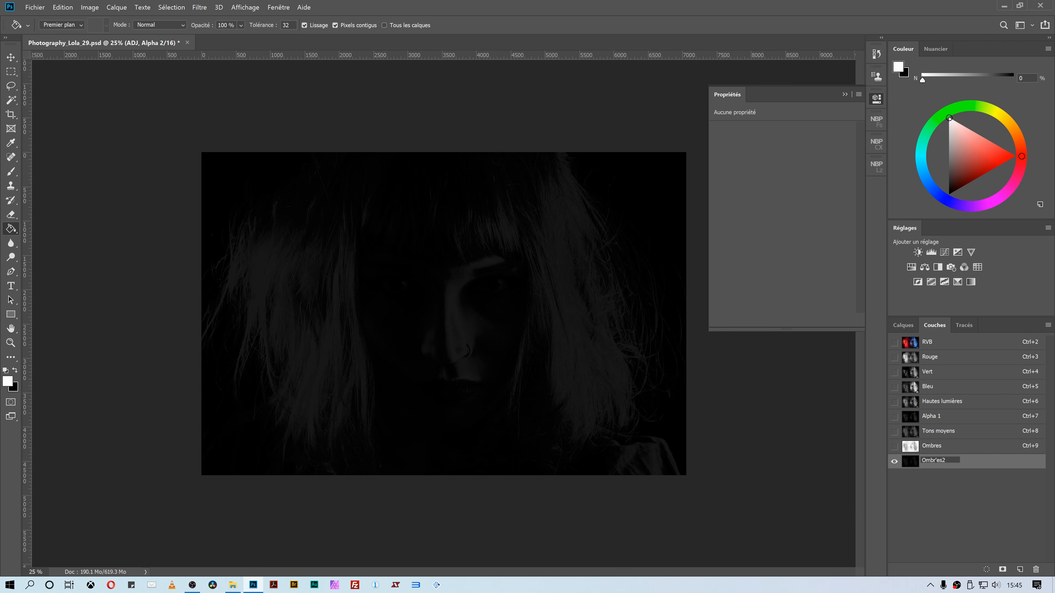
key("Return")
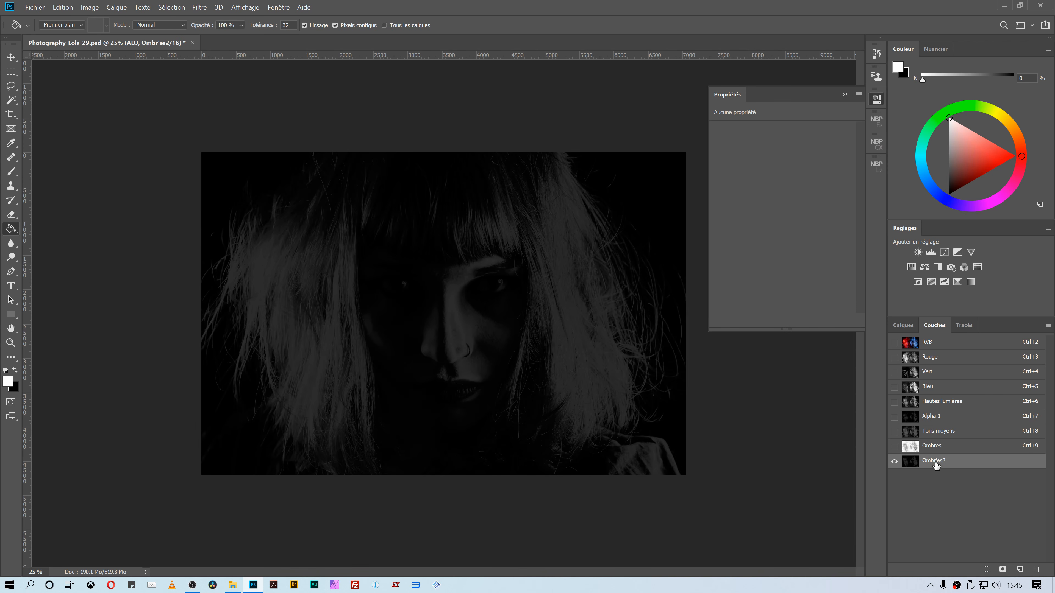
double_click(936, 463)
left_click(939, 460)
type("es 2")
key("Return")
- Delete the Ombres 2 channel
double_click(935, 418)
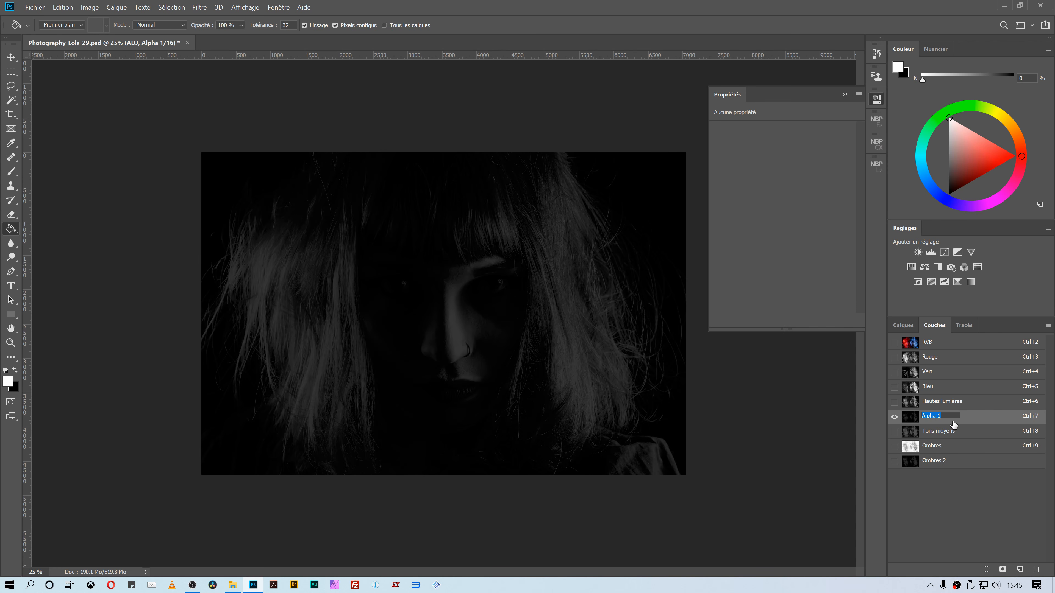
key("Return")
left_click(944, 465)
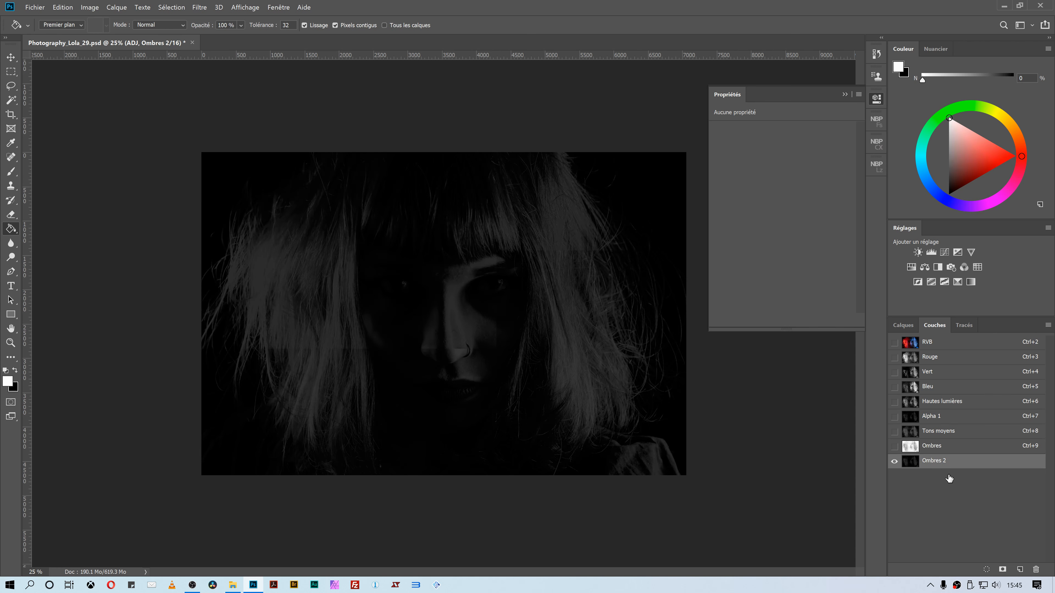
left_click_drag(943, 461, 1036, 569)
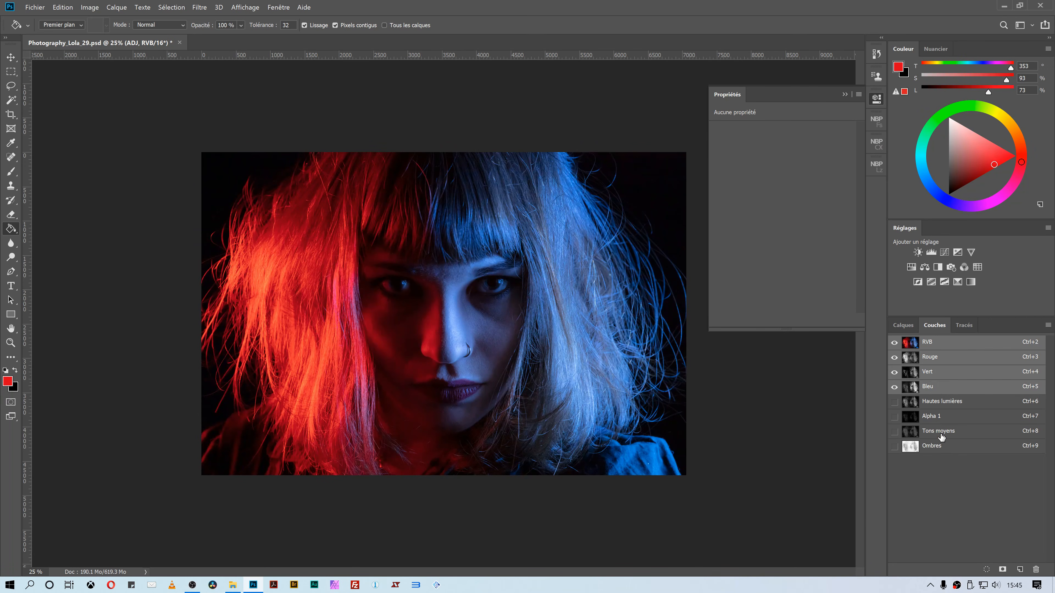
- Rename the alpha channel below Hautes lumières as Hautes lumières 2
left_click(941, 435)
double_click(945, 419)
type("H")
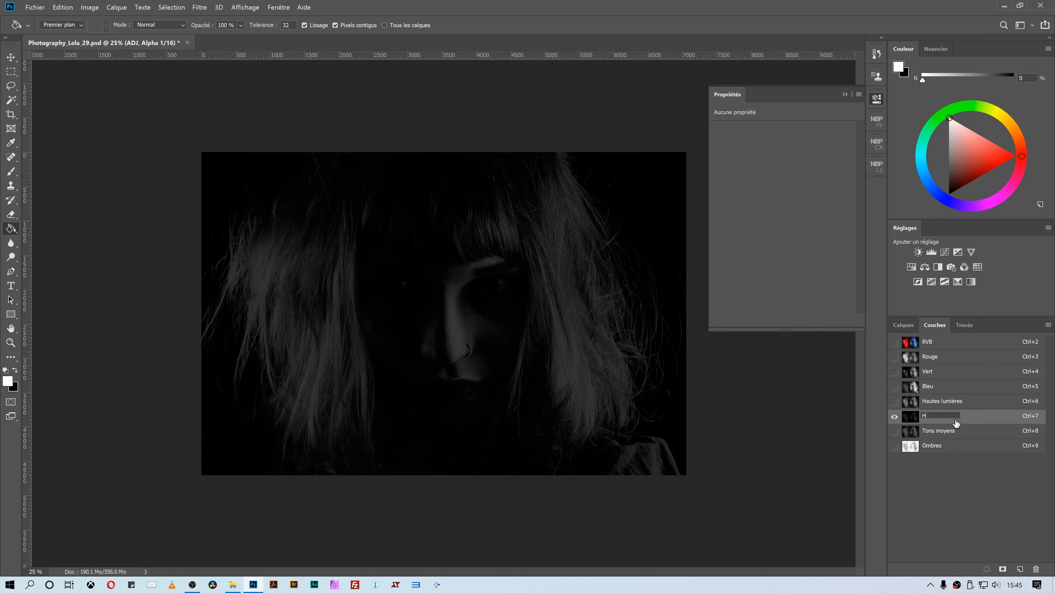
type("autes lumières 2")
key("Return")
- Display the Hautes lumières, Hautes lumières 2, Tons moyens and Ombres channels one after another to compare the masks
left_click(894, 402)
left_click(901, 405)
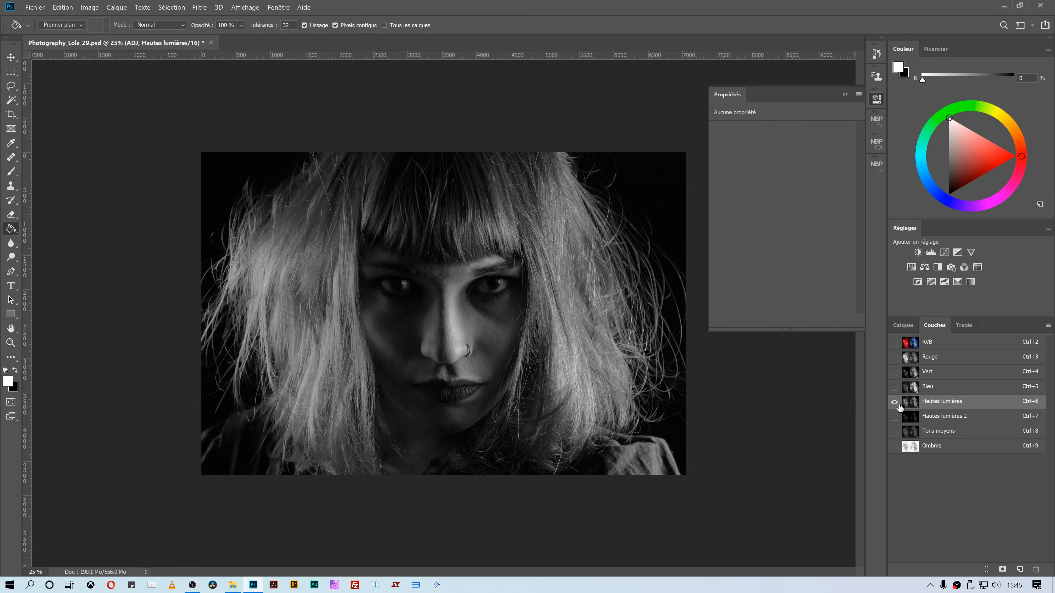
left_click(894, 416)
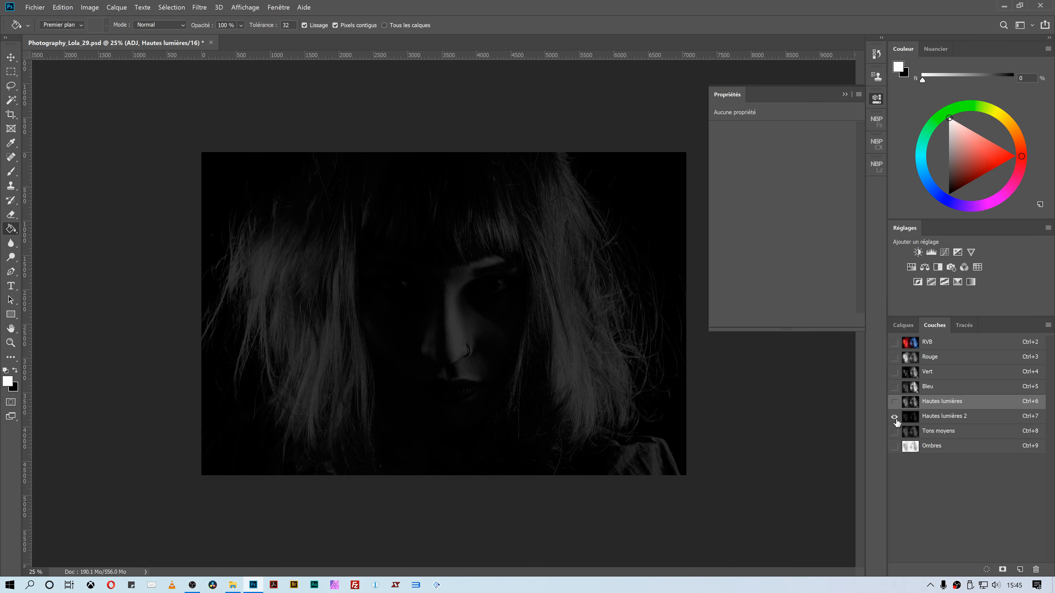
left_click(894, 432)
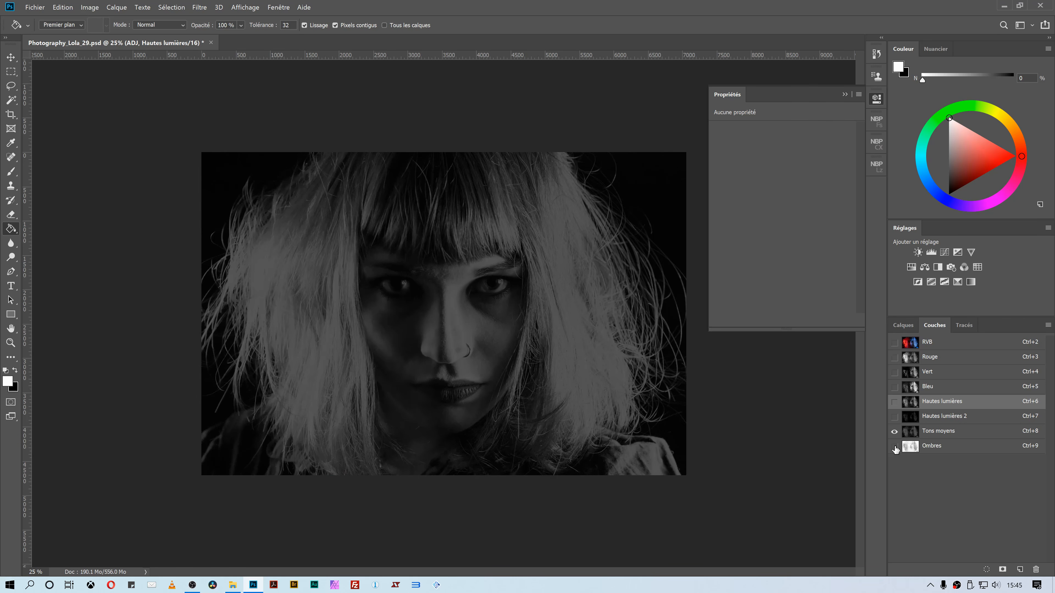
left_click(895, 446)
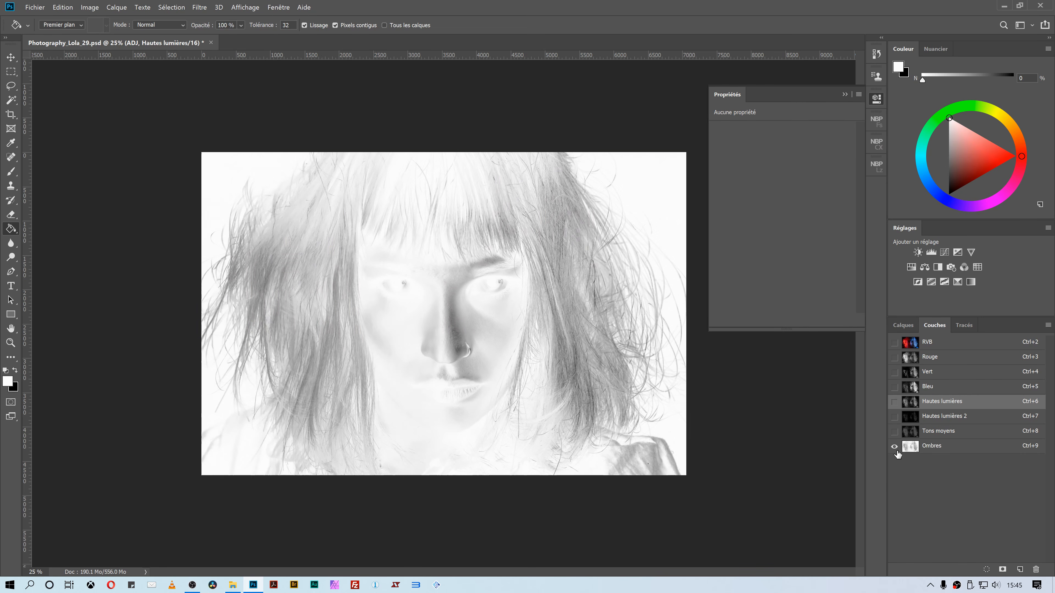
- Load the Ombres channel as a selection, return to the RVB composite and add a Courbes adjustment layer masked by it
left_click(916, 448)
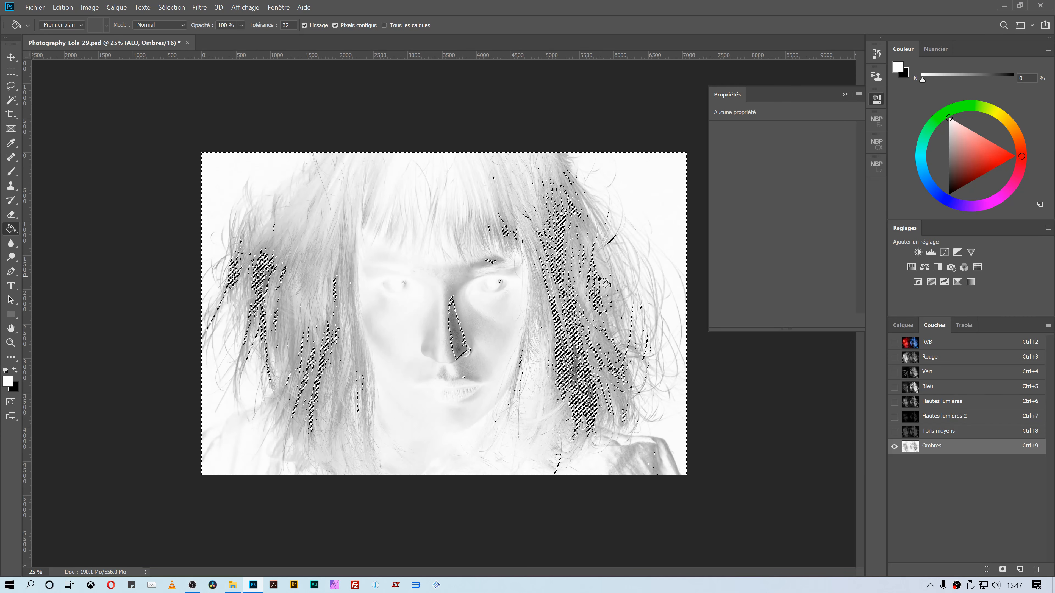
left_click(916, 345)
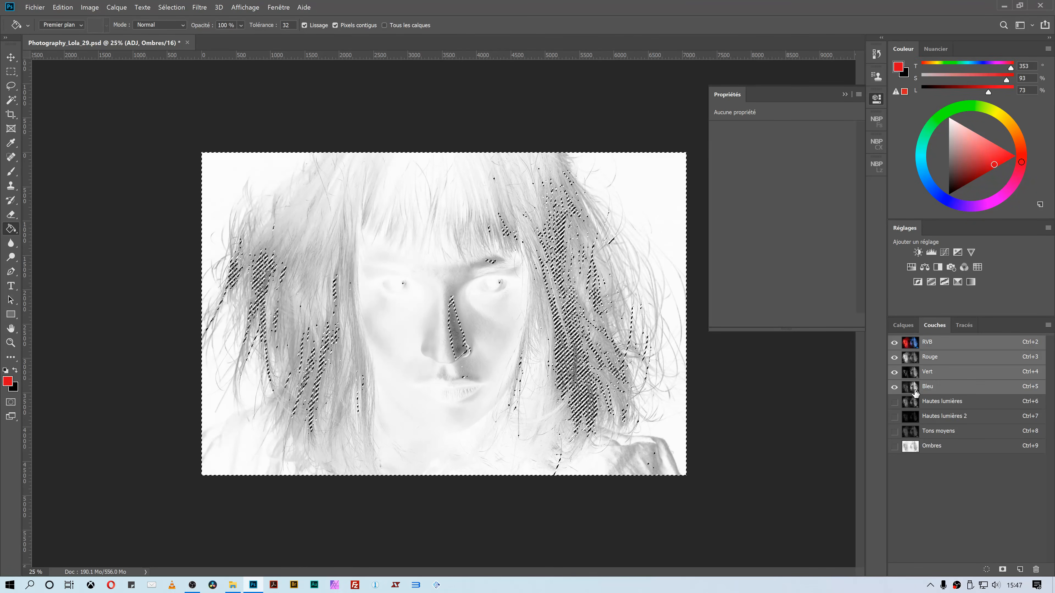
left_click(905, 325)
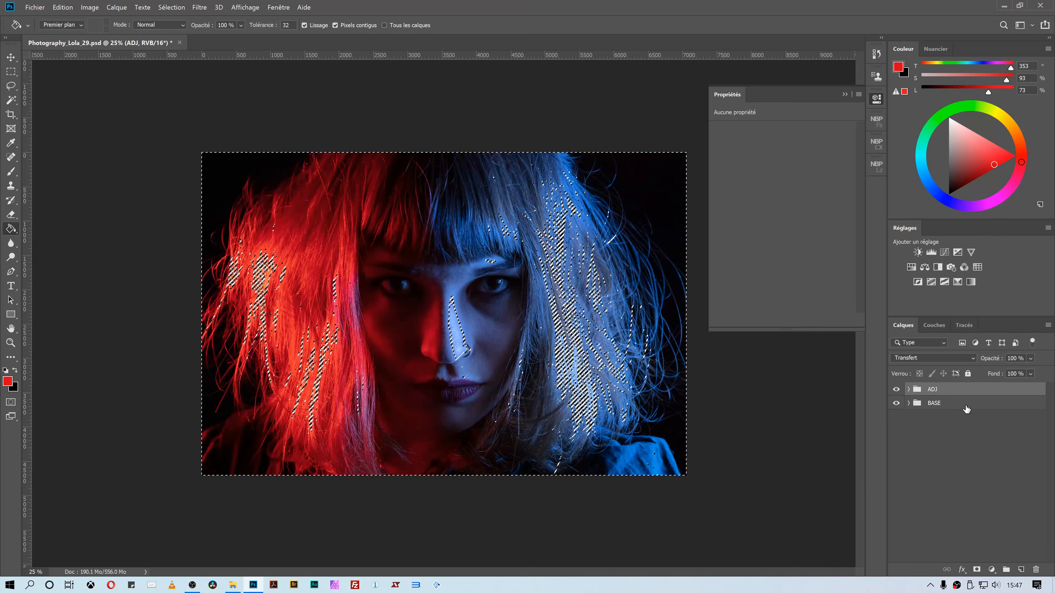
left_click(992, 570)
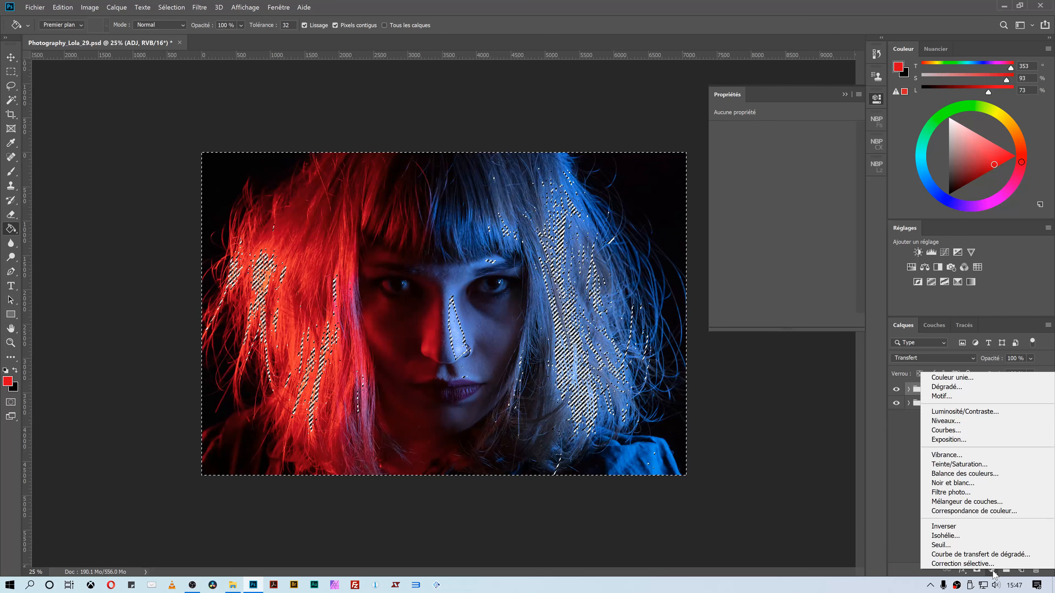
left_click(959, 434)
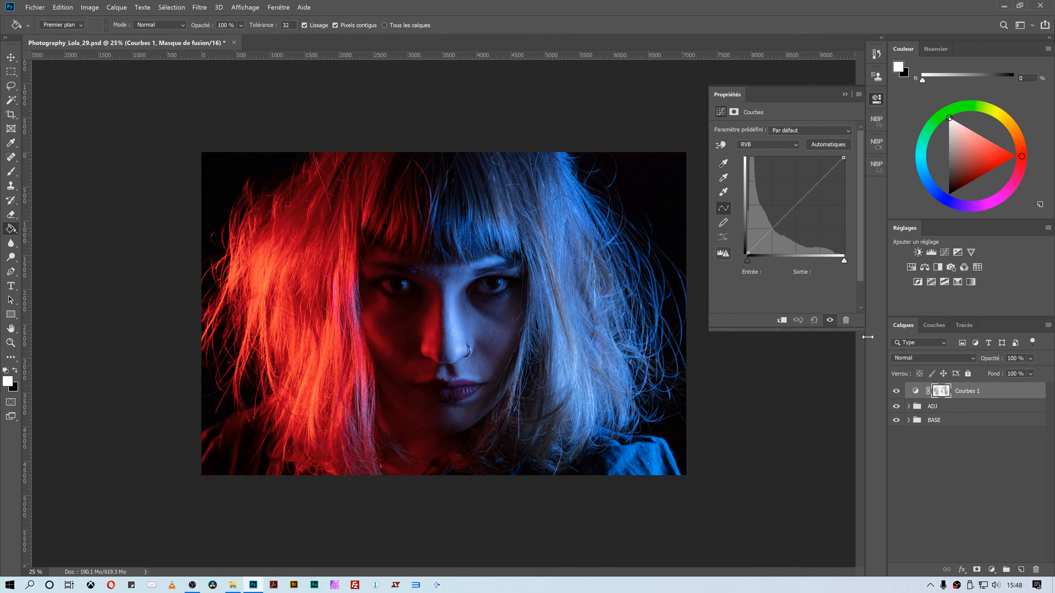
- In Courbes 1, raise the Bleu curve's black point to an output of 34 and reduce the layer's opacity to 65 %
left_click(941, 391)
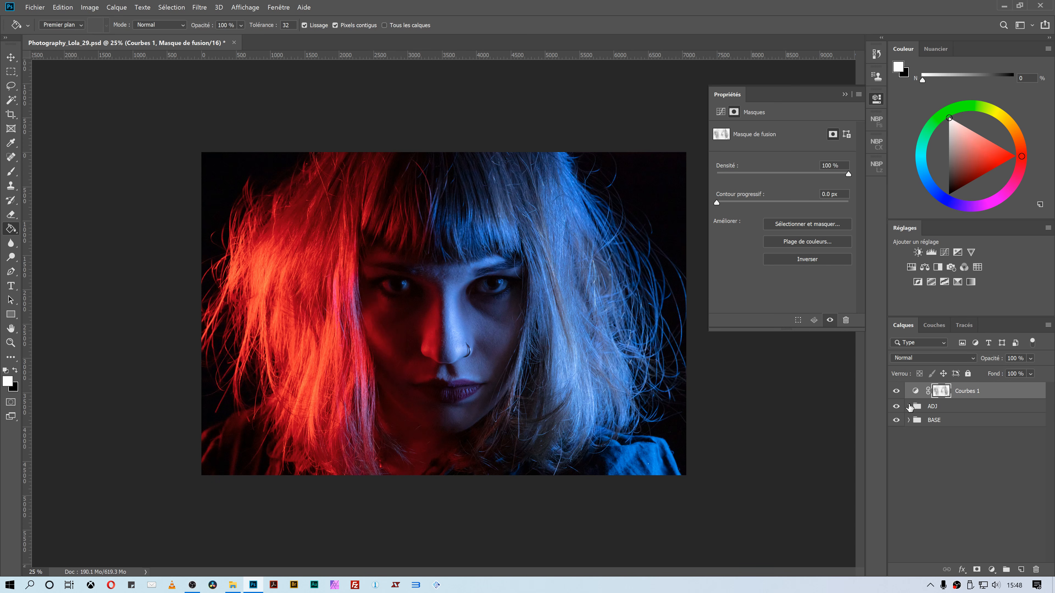
left_click(941, 390)
left_click(914, 391)
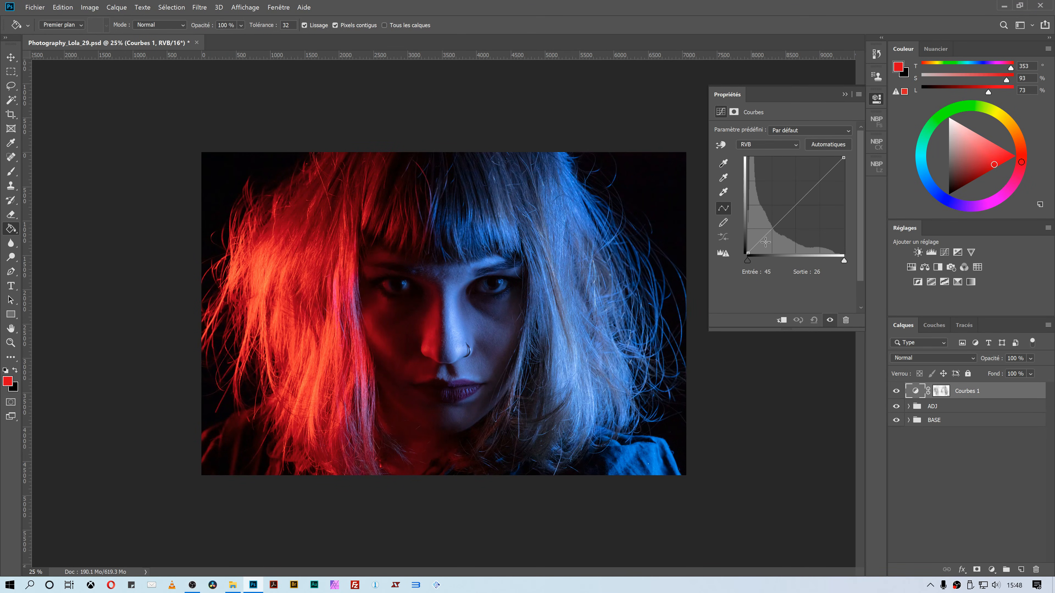
left_click_drag(766, 236, 793, 244)
left_click(767, 144)
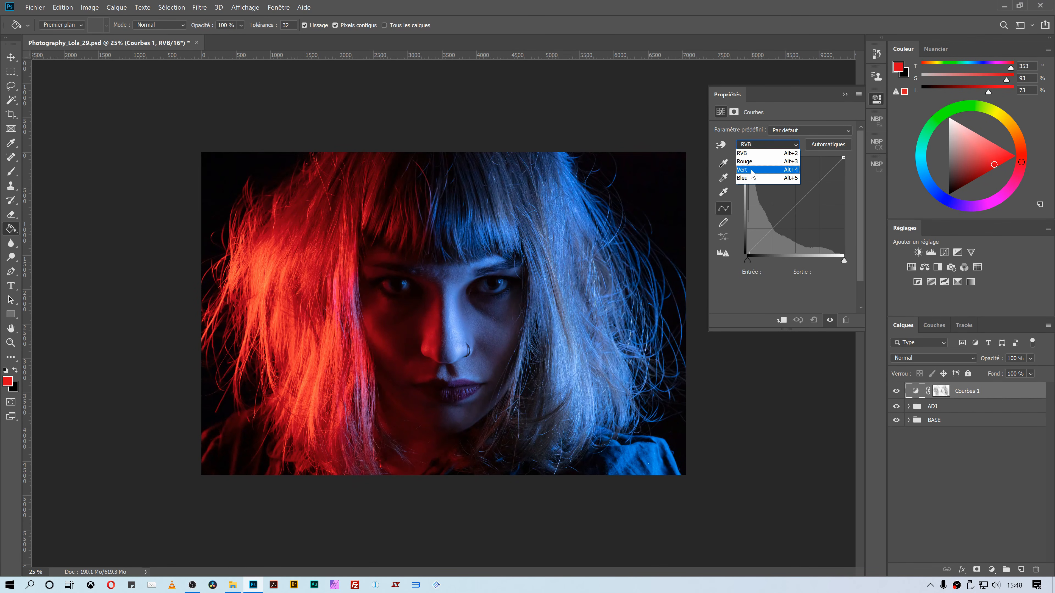
left_click(751, 179)
left_click_drag(748, 252, 744, 240)
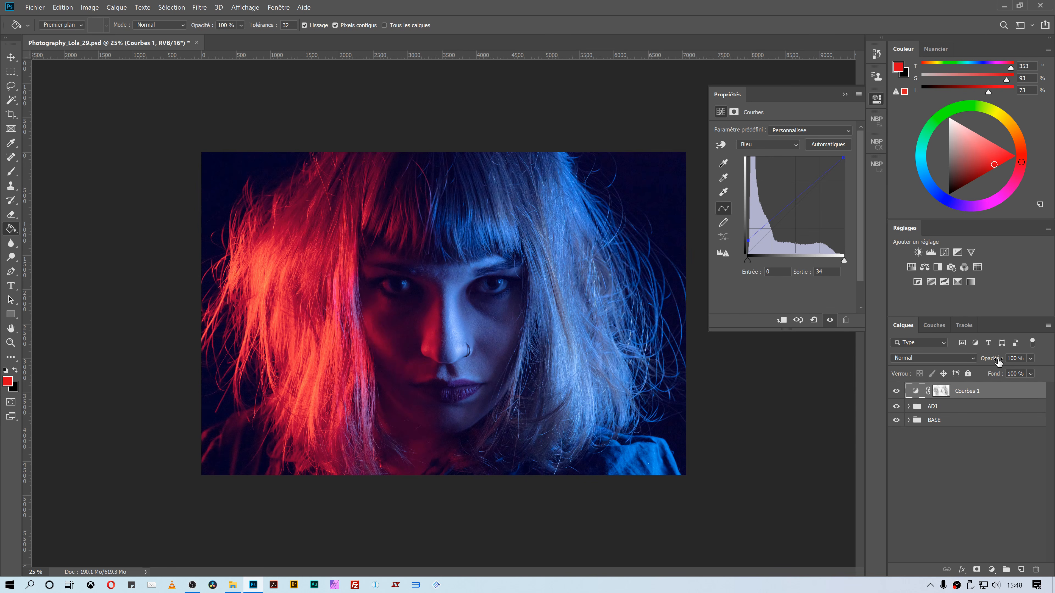
left_click_drag(996, 360, 971, 363)
- Load the Hautes lumières channel as a selection and return to the RVB composite and the layer stack
left_click(934, 325)
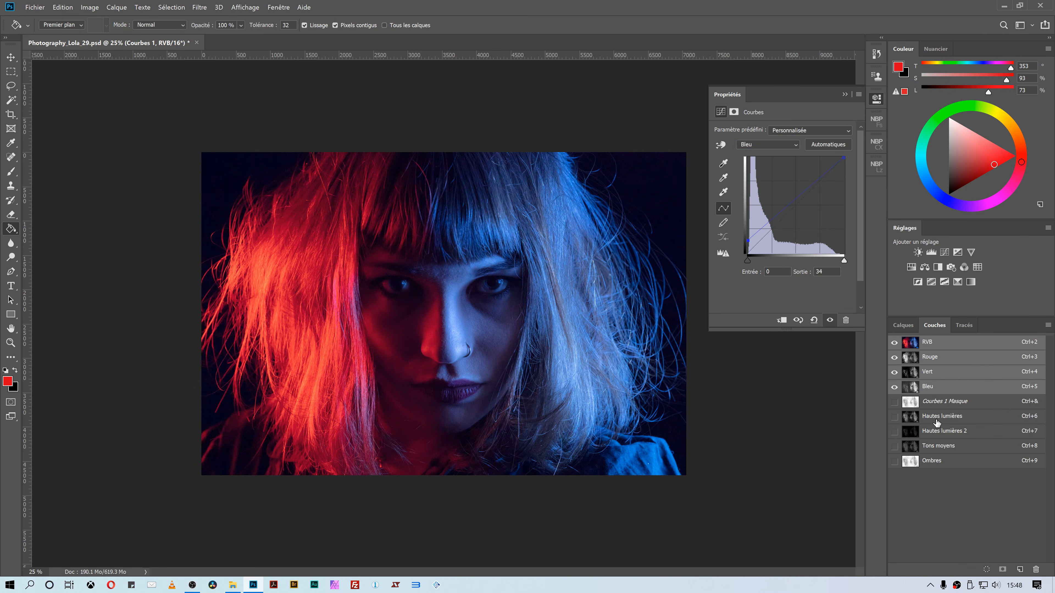
left_click(931, 402)
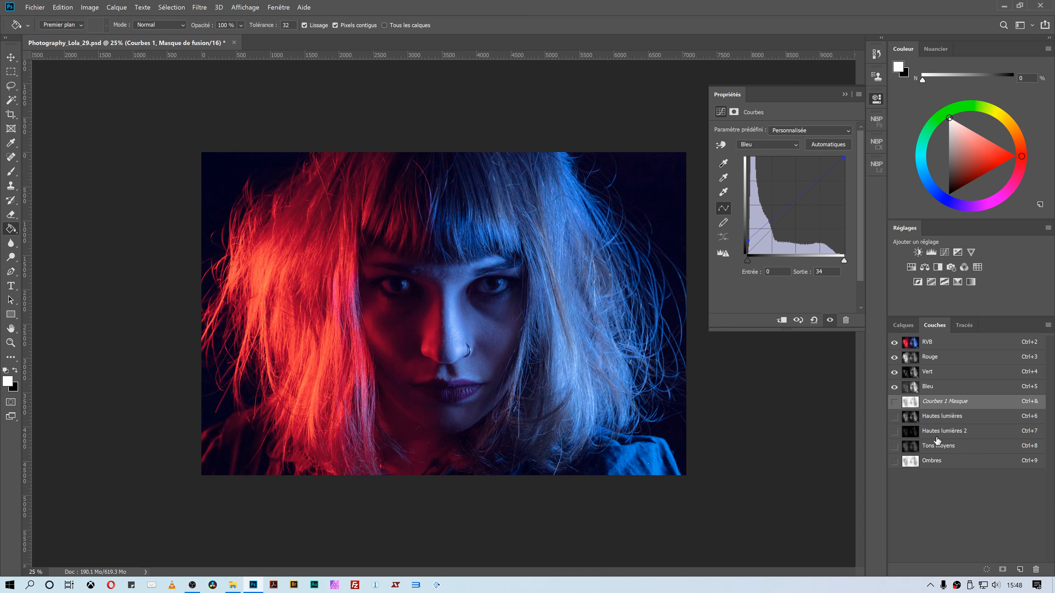
left_click(942, 416)
left_click(909, 416, "ctrl")
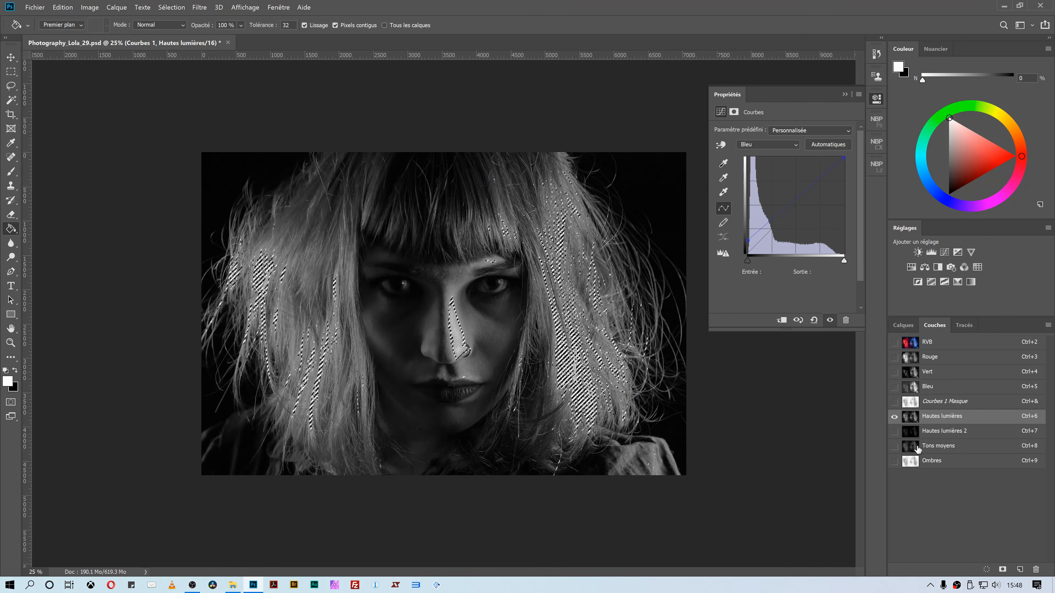
left_click(919, 343)
key("F7")
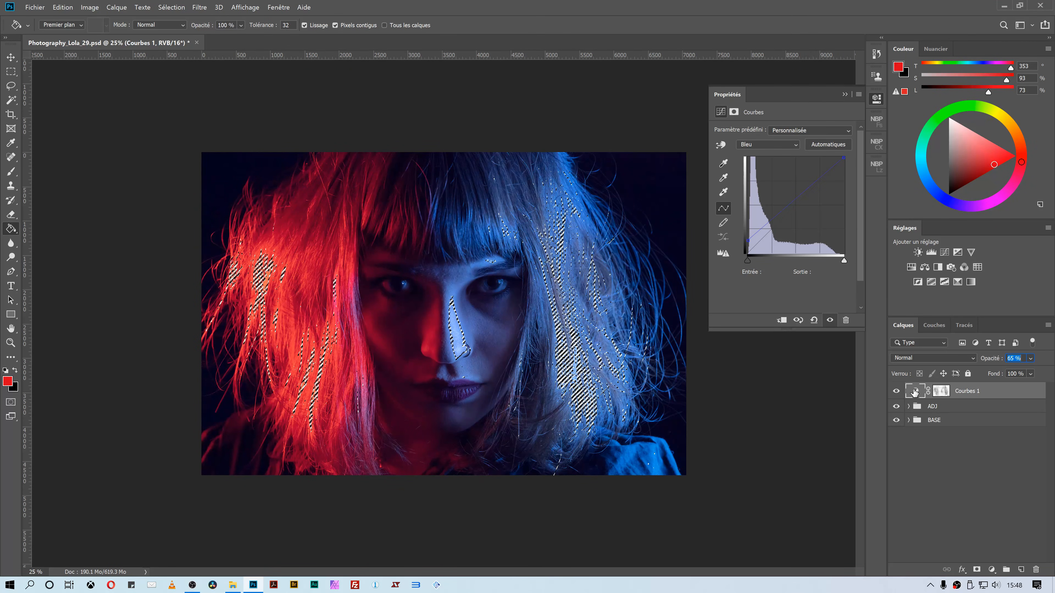
- Move Courbes 1 into the ADJ group and add a second Courbes adjustment layer above it, masked by the loaded highlights selection
key("Delete")
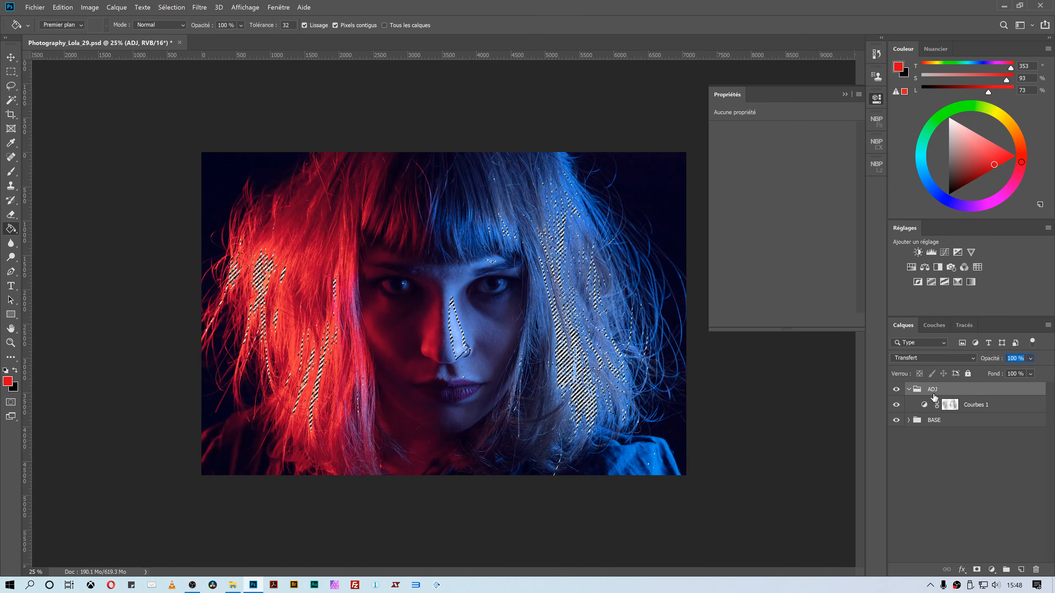
left_click(908, 389)
left_click(992, 569)
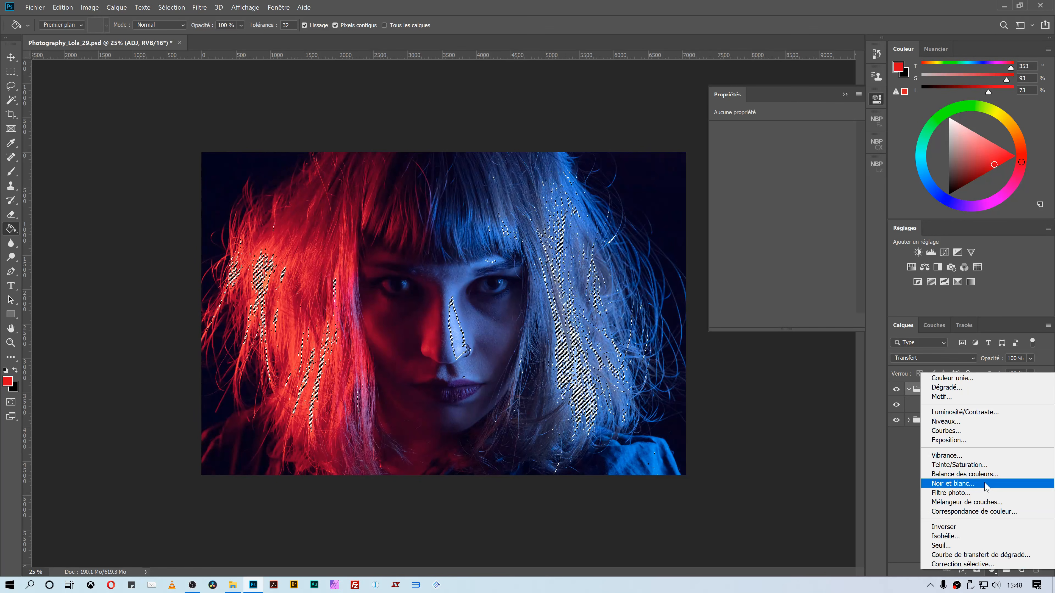
left_click(951, 431)
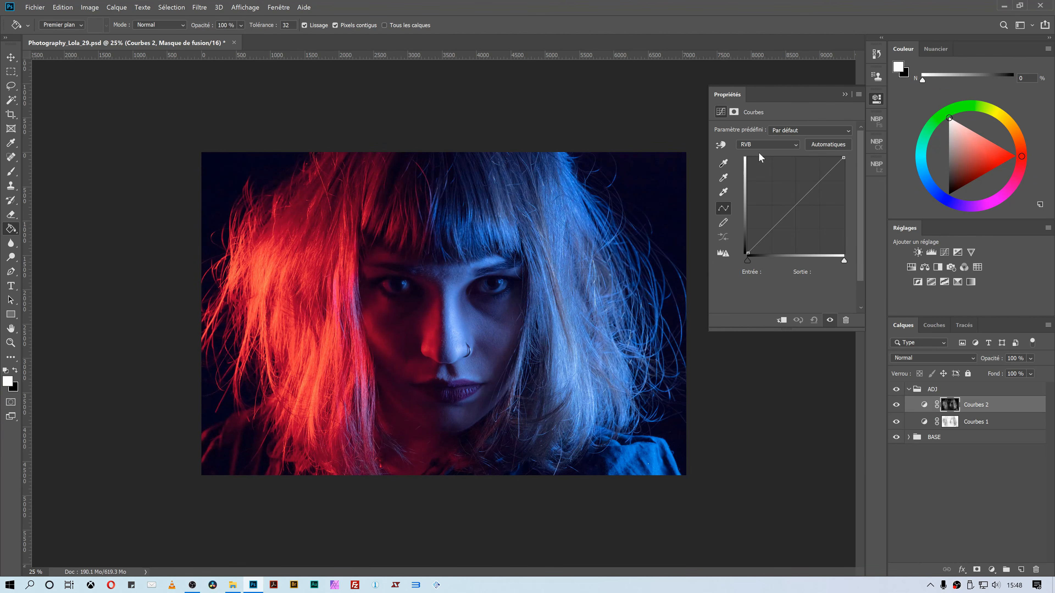
- In Courbes 2, pull the Vert curve's white point to input 191, output 255, and compare the image with the layer hidden and shown
left_click(764, 145)
left_click(743, 170)
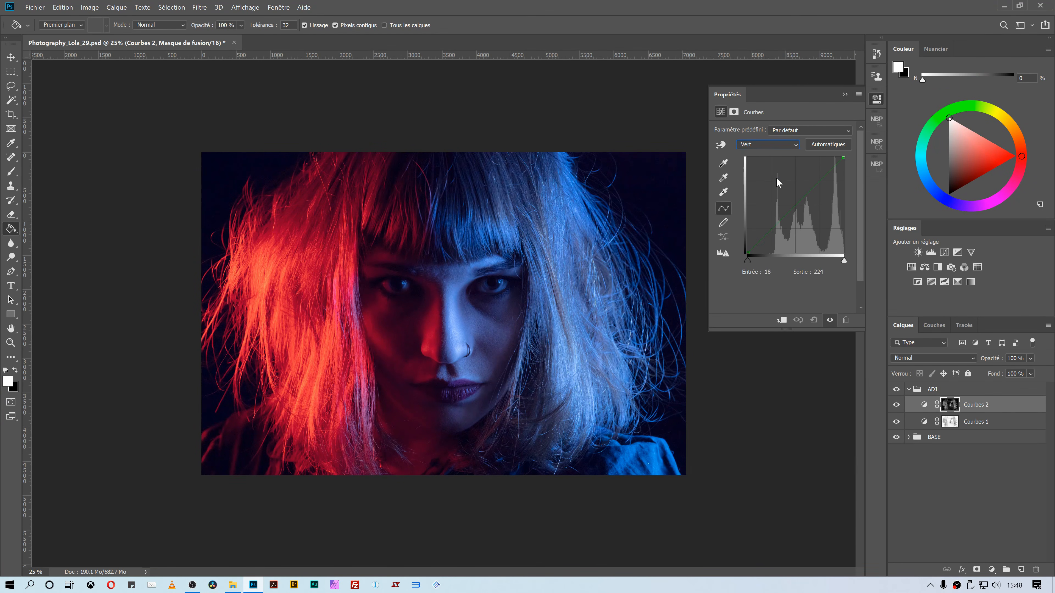
left_click_drag(843, 157, 822, 117)
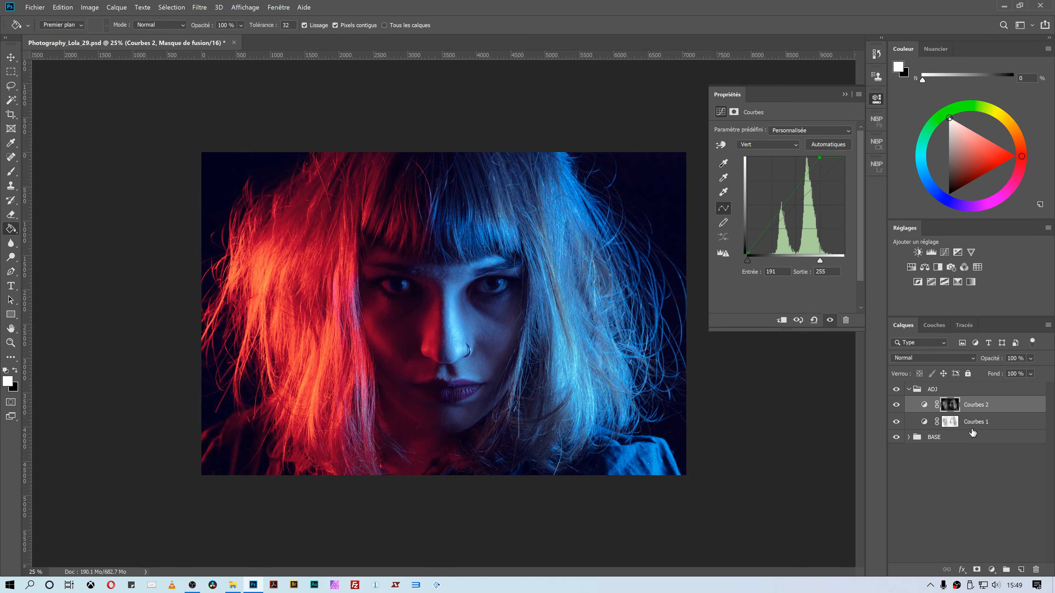
left_click(895, 404)
left_click(896, 404)
left_click(895, 404)
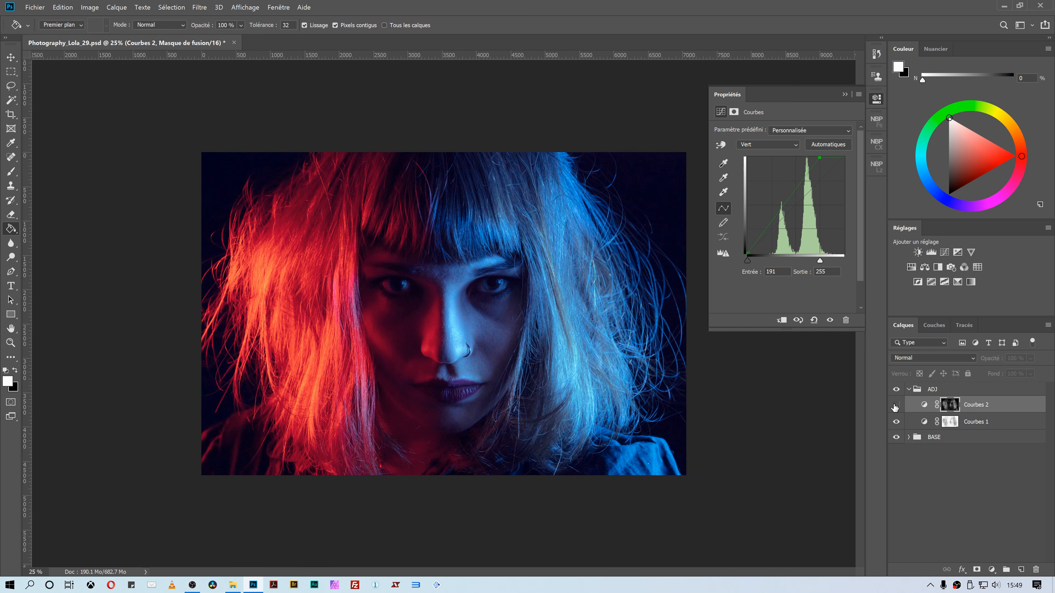
left_click(896, 405)
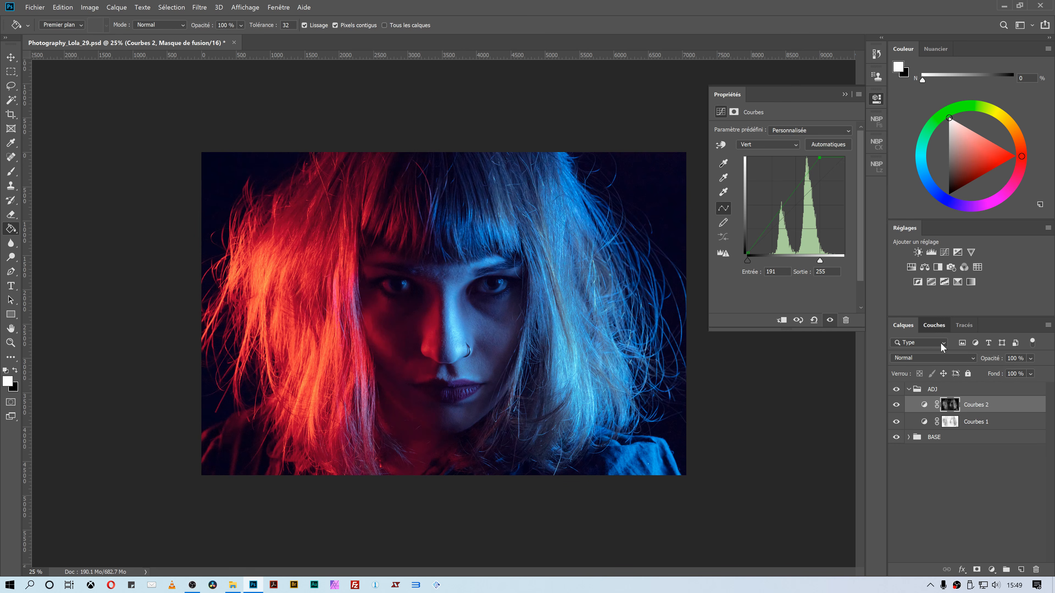
- Display the Ombres, Tons moyens and Hautes lumières 2 channels one after another, finishing on the RVB composite
left_click(935, 325)
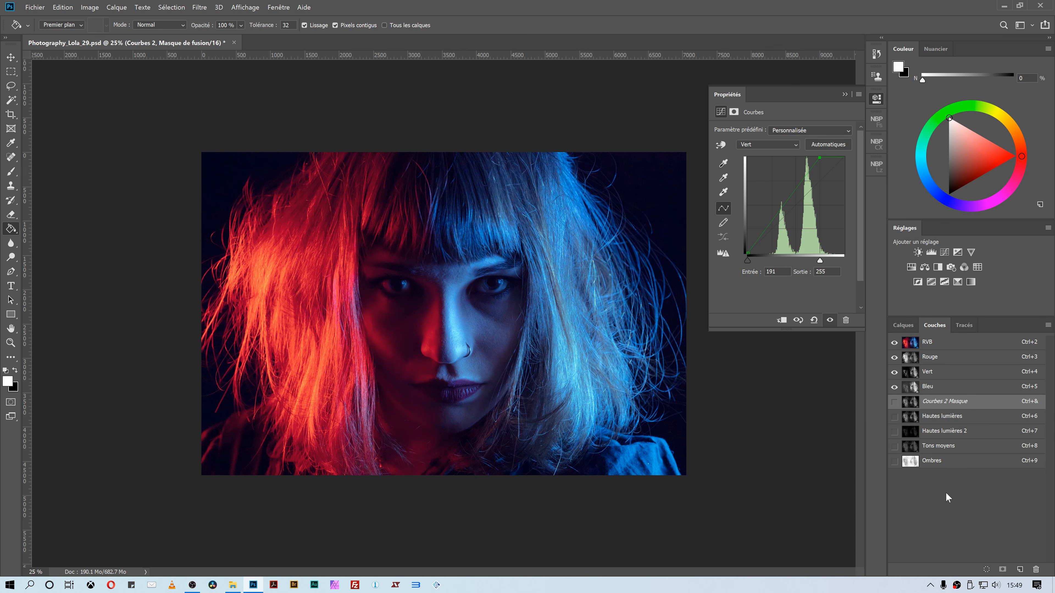
key("ctrl+9")
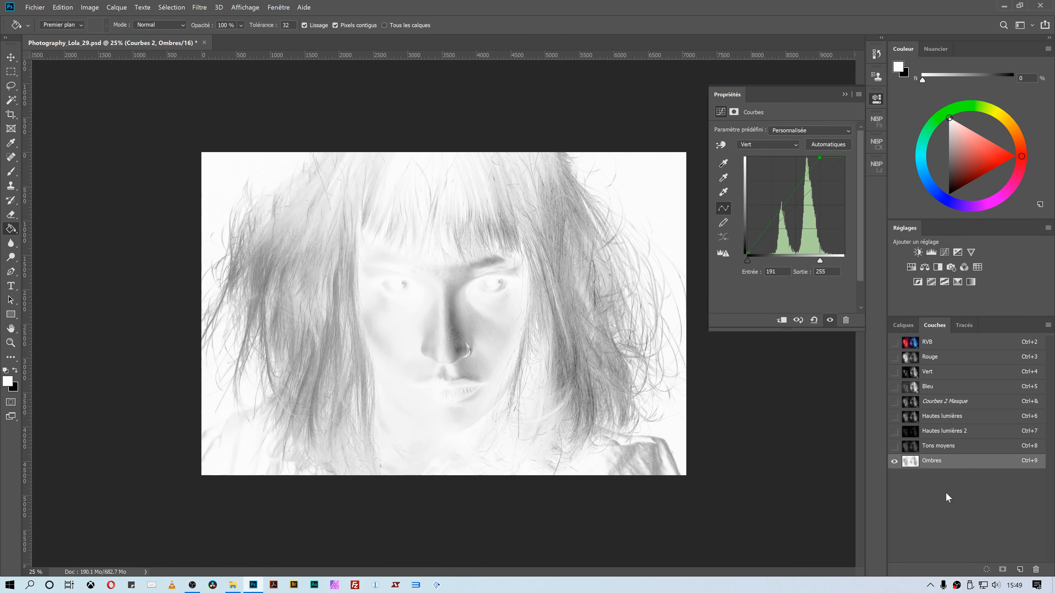
key("ctrl+8")
key("ctrl+7")
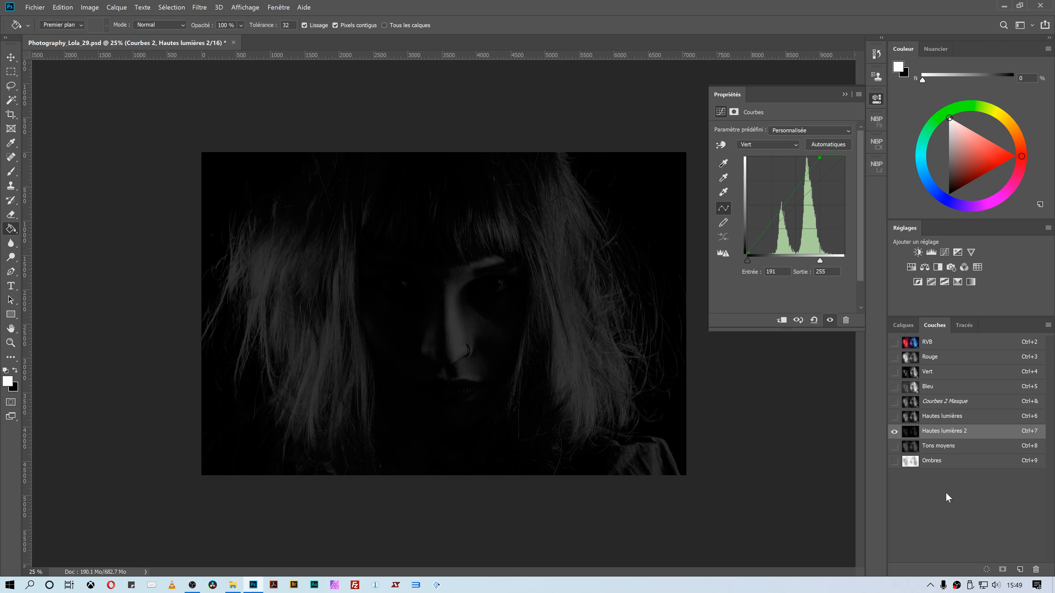
key("ctrl+2")
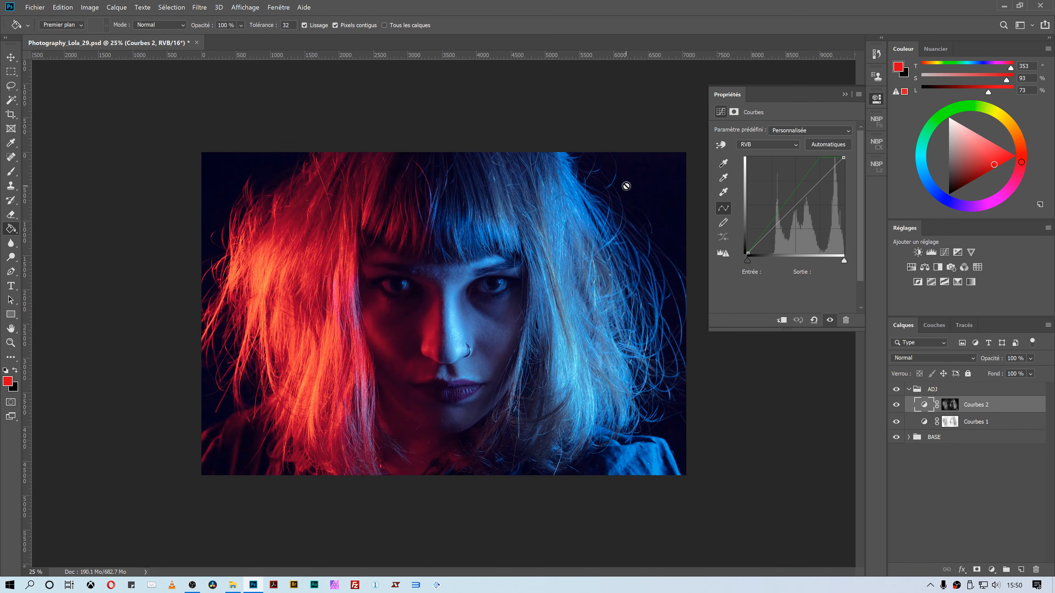
left_click(177, 8)
left_click(212, 108)
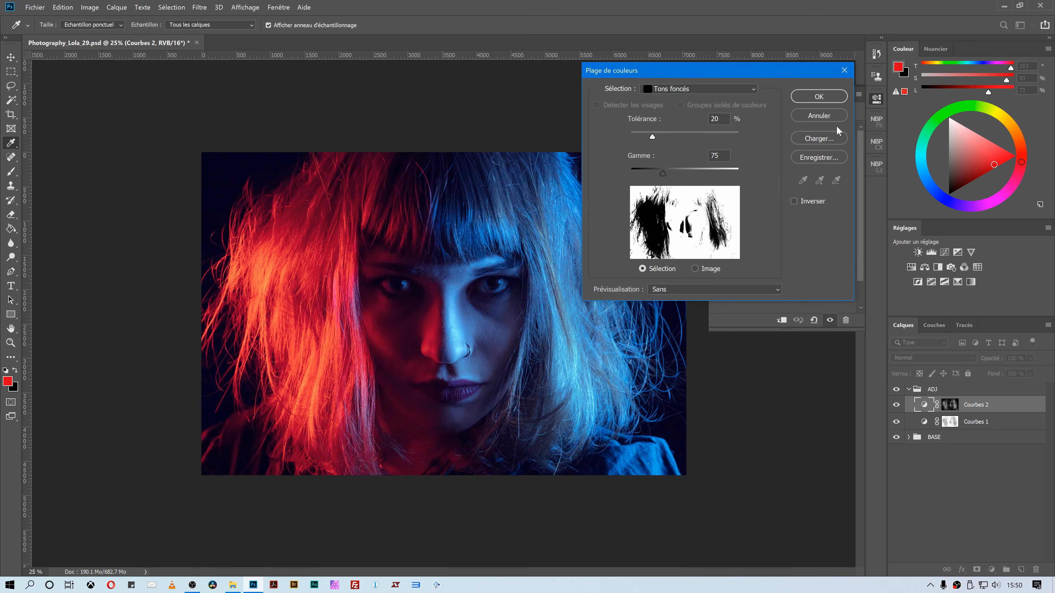
left_click(818, 116)
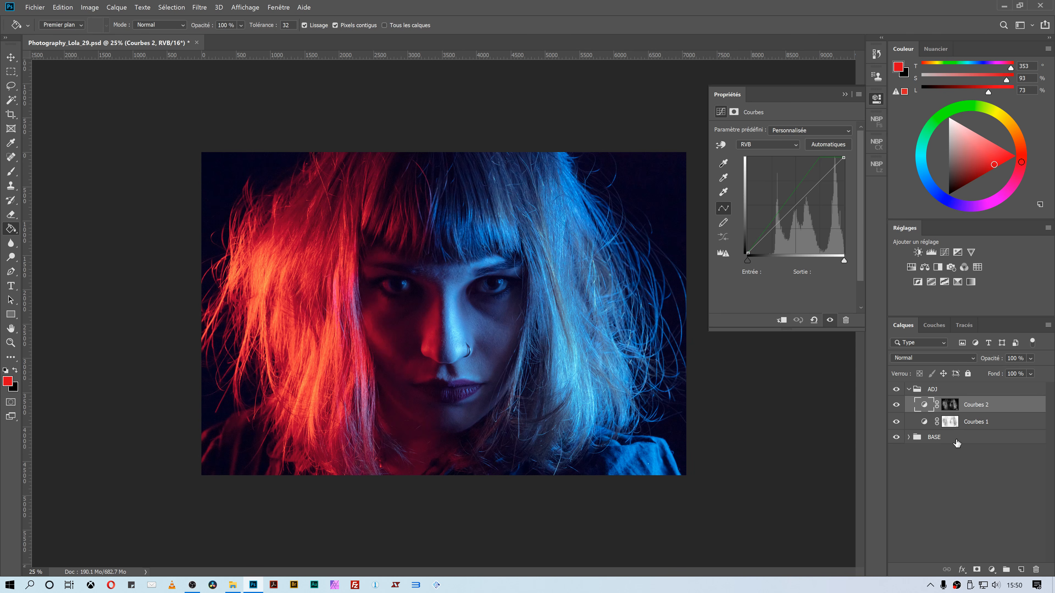
- Select the layer mask of Courbes 2 and inspect it on its own on the canvas
left_click(950, 410)
left_click(933, 325)
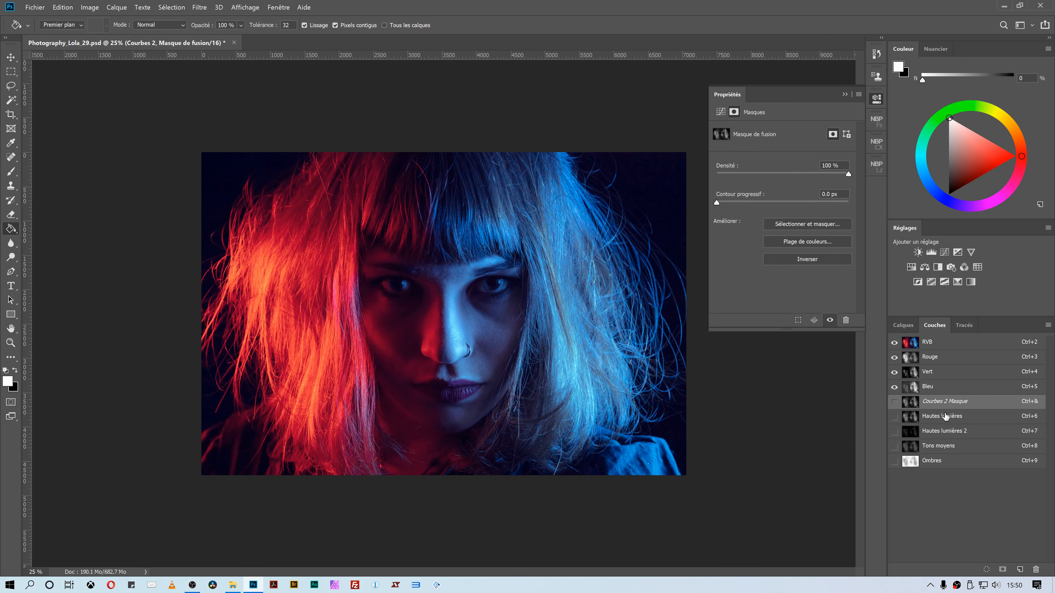
left_click(903, 325)
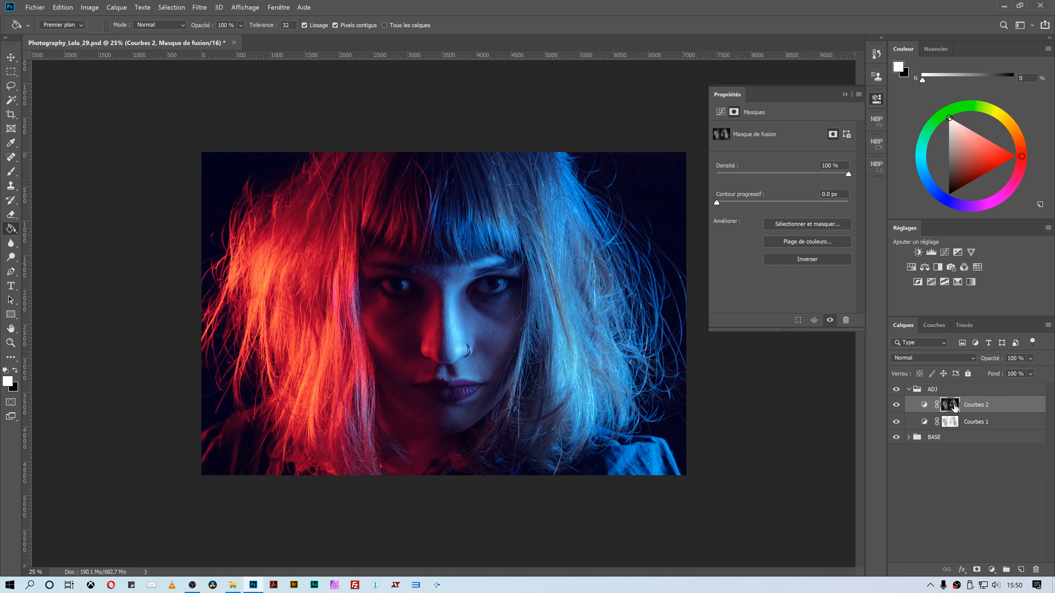
left_click(951, 407, "alt")
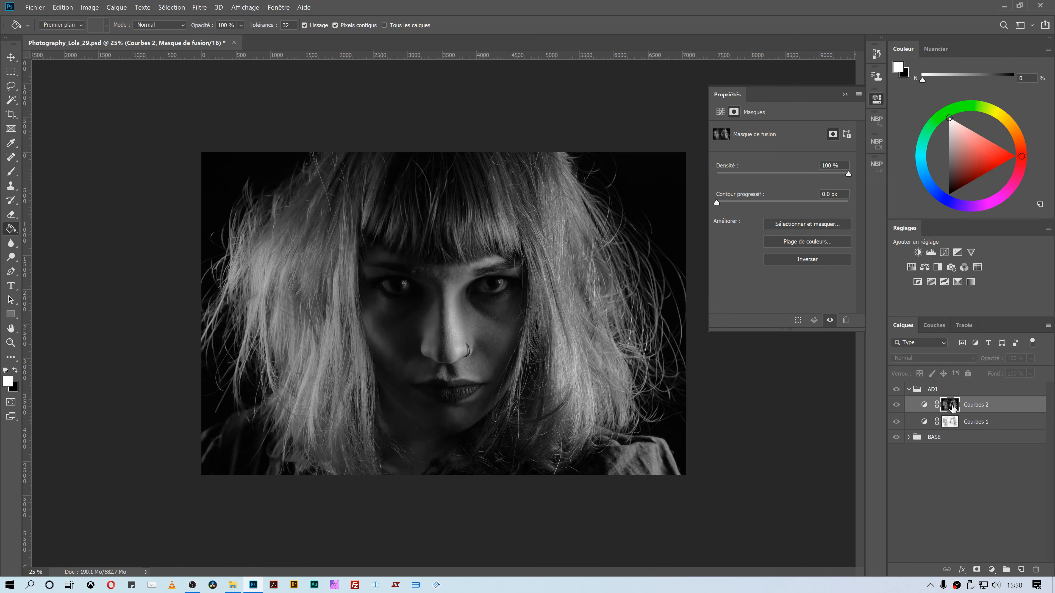
left_click(952, 407, "alt")
key("ctrl+l")
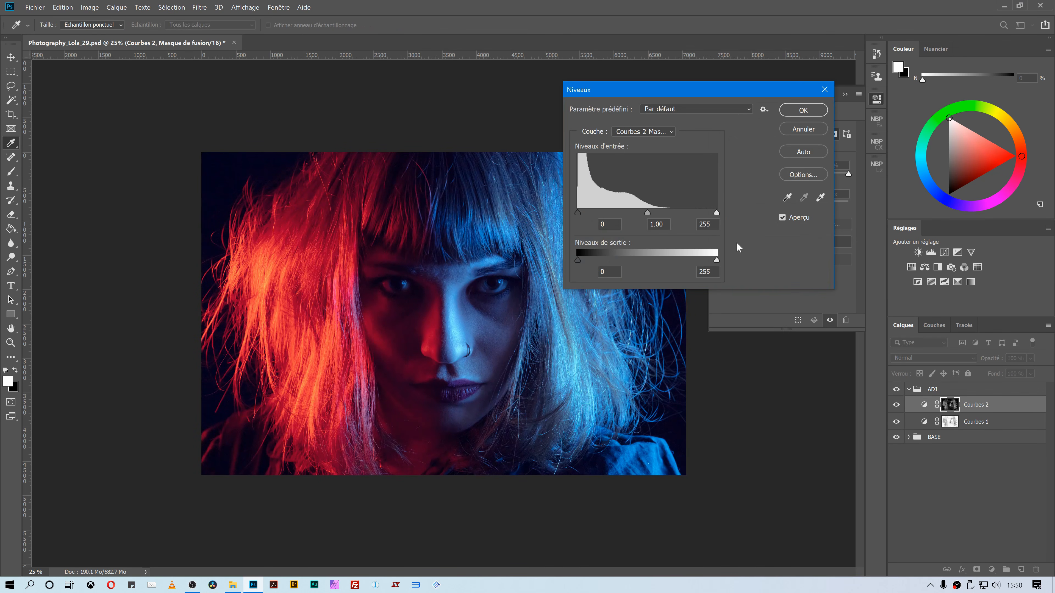
mouse_move(578, 213)
left_mouse_down()
mouse_move(657, 219)
mouse_move(578, 212)
left_mouse_up()
left_click(811, 131)
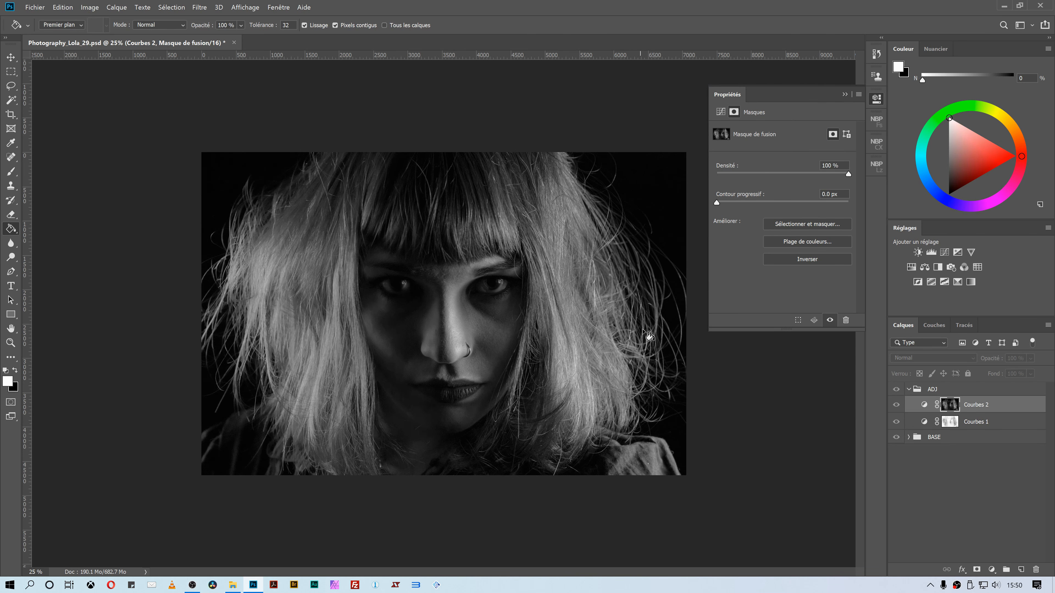
- Restrict the Courbes 2 mask to the brightest areas using Niveaux with input levels 94, 1.36 and 168, and return to the colour image
key("ctrl+l")
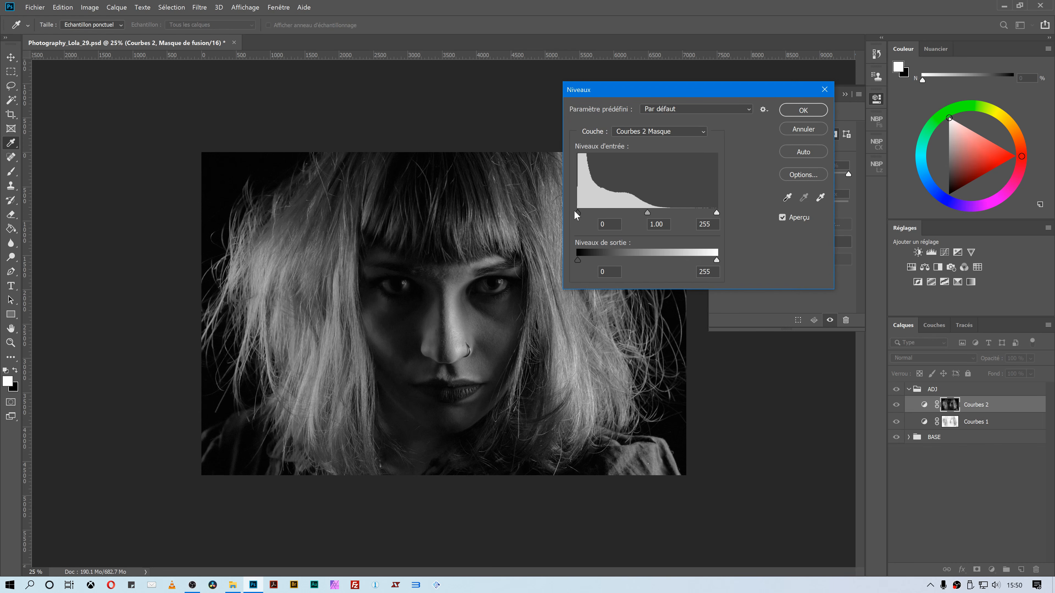
left_click_drag(576, 214, 599, 213)
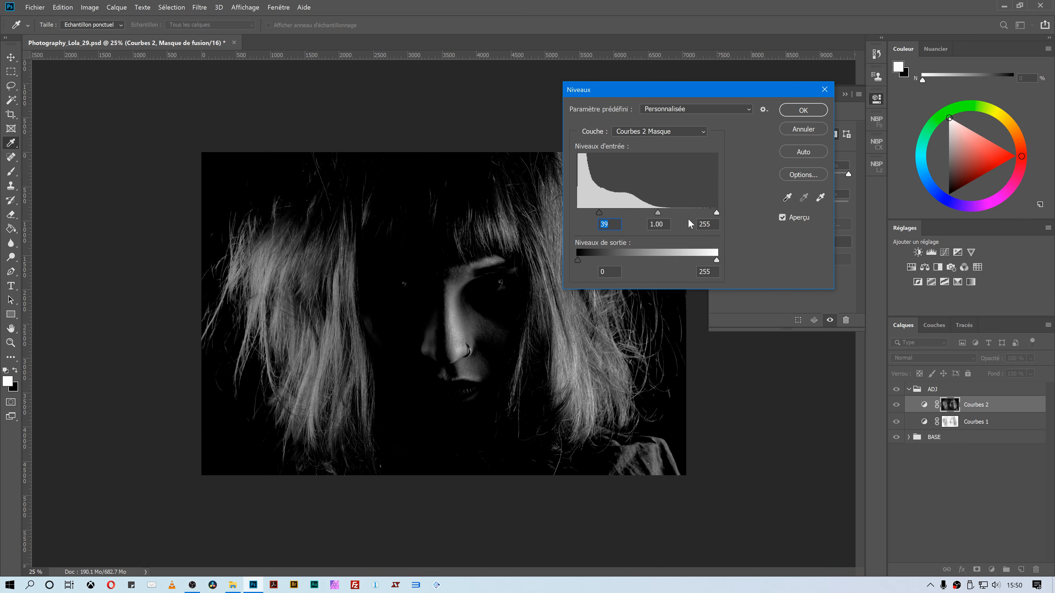
left_click_drag(716, 213, 684, 213)
left_click_drag(598, 212, 644, 212)
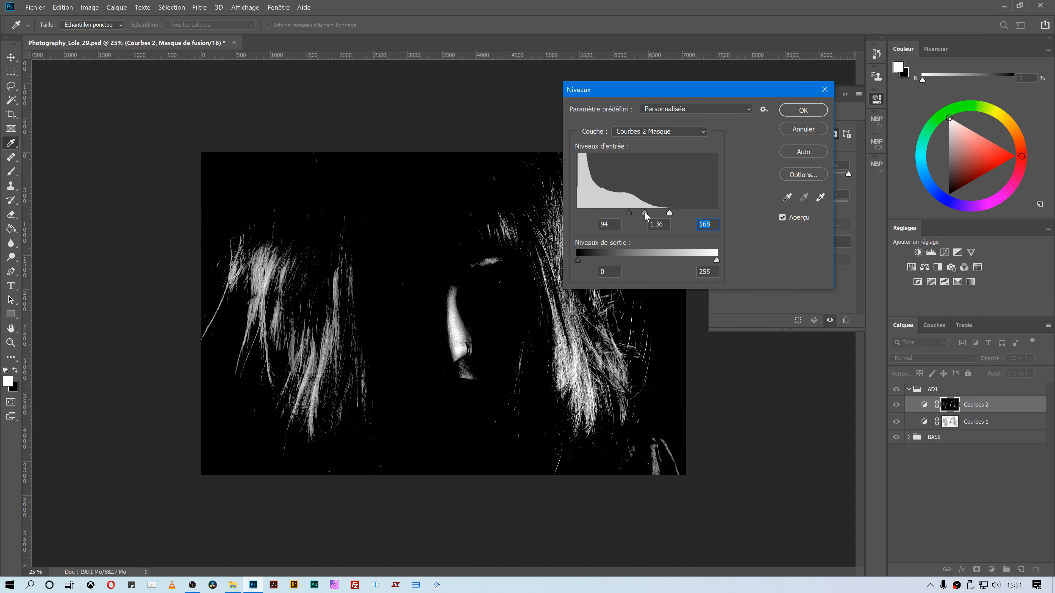
left_click(645, 214)
left_click(803, 110)
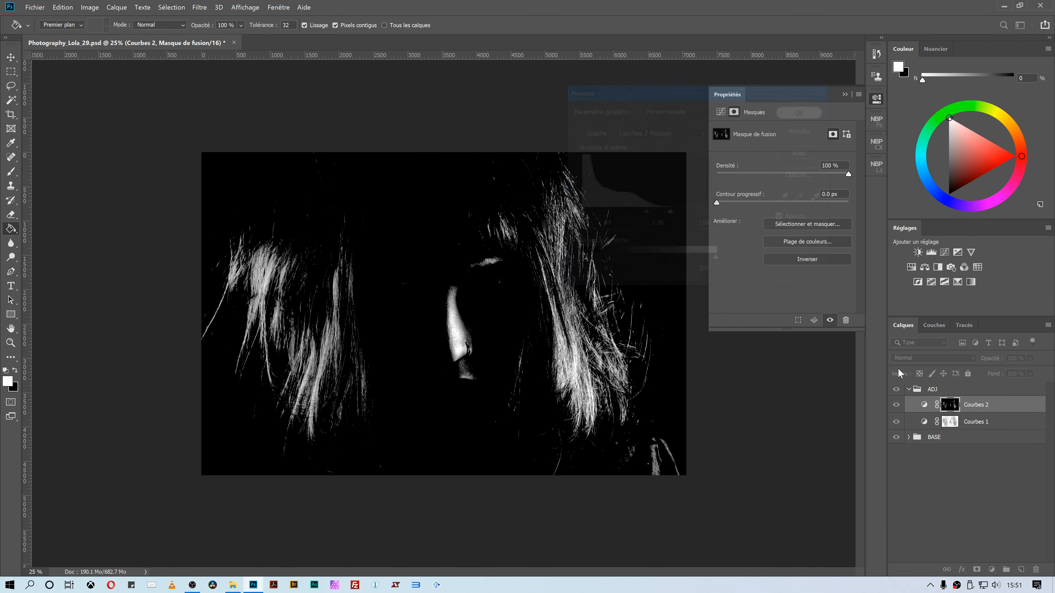
left_click(924, 405)
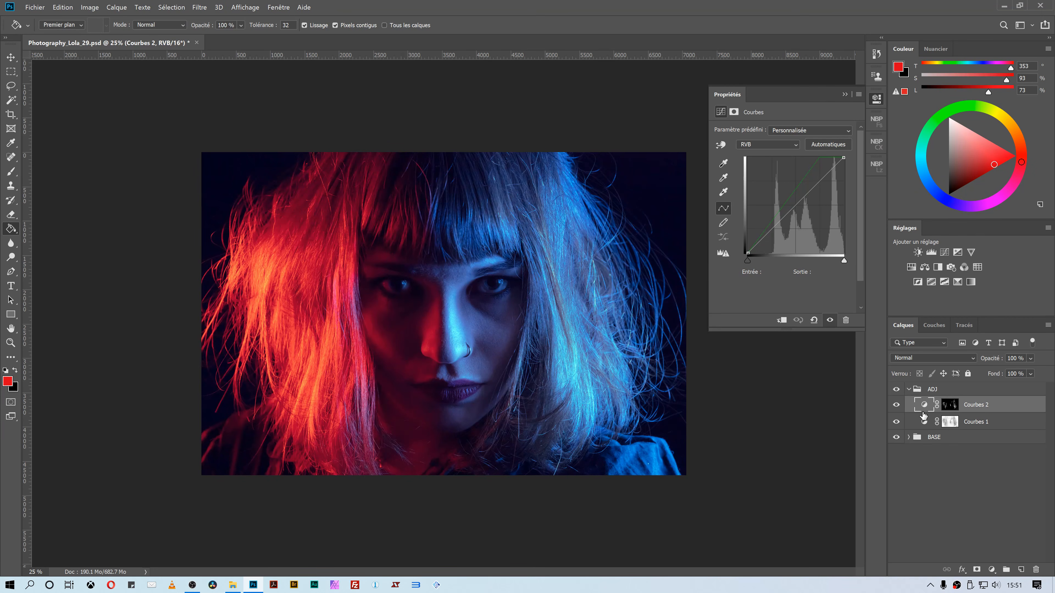